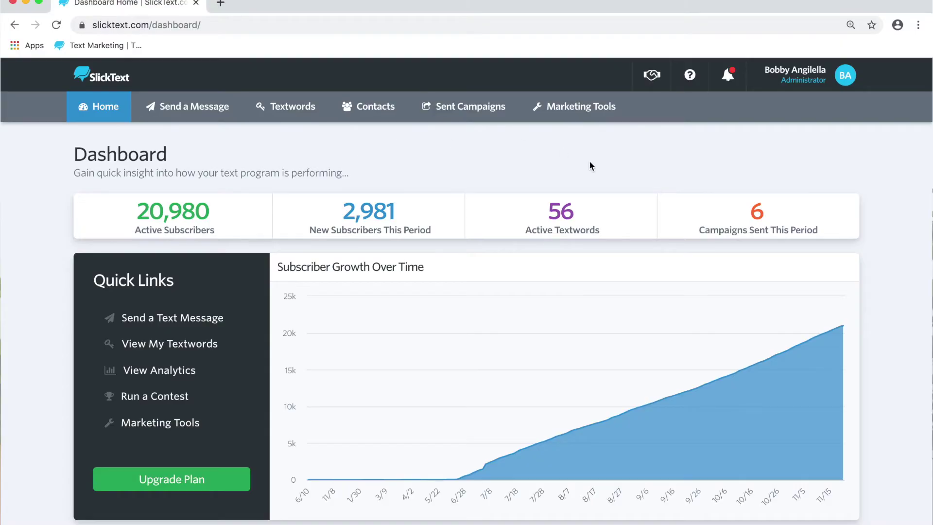
- Go to Marketing Tools and scroll down to the Text to Win Contests card
left_click(576, 110)
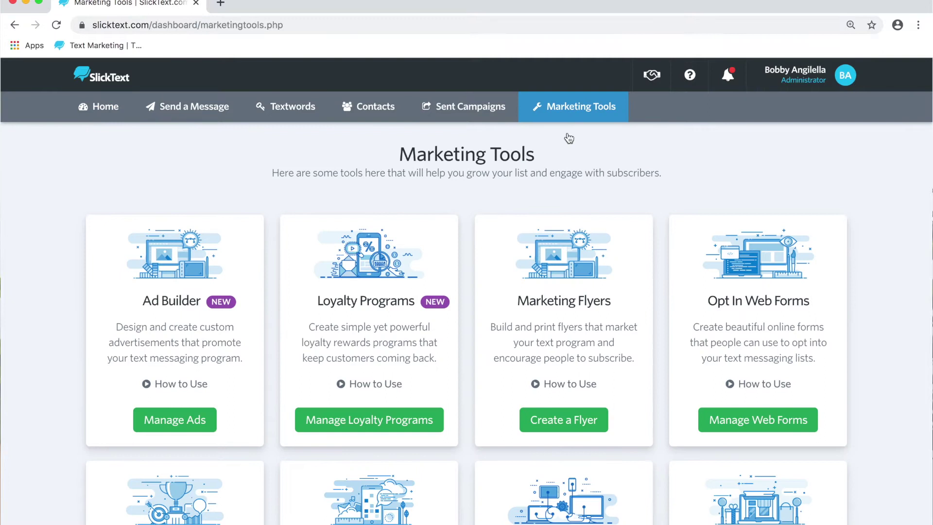
scroll(867, 200, "down", 3)
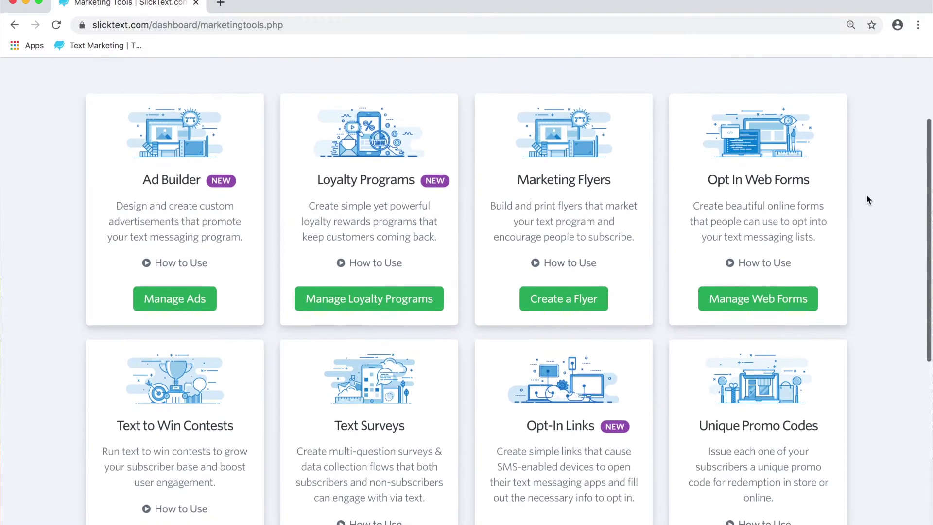
scroll(867, 196, "down", 2)
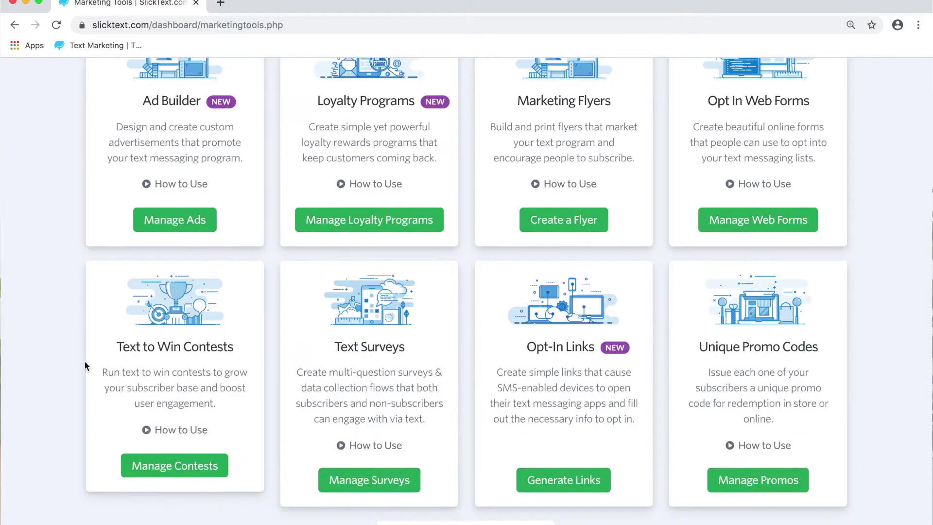
scroll(84, 361, "down", 2)
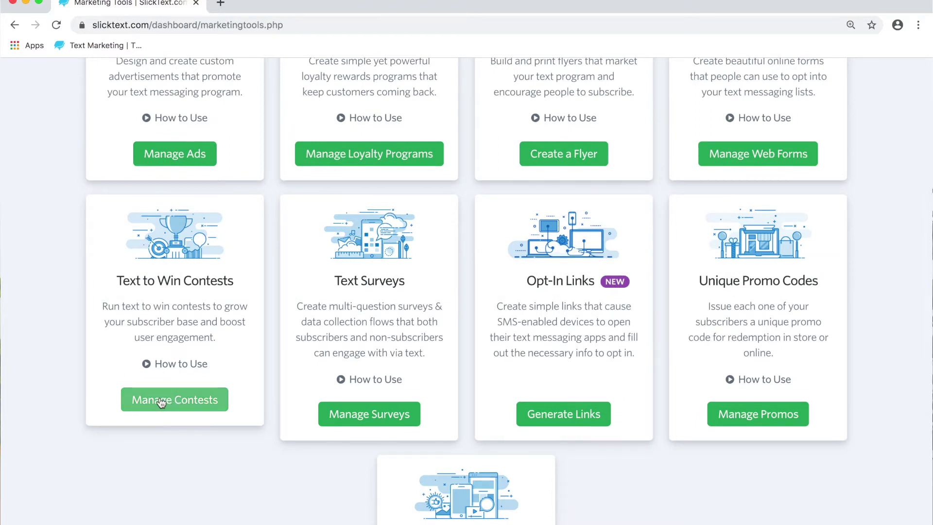
left_click_drag(117, 281, 202, 308)
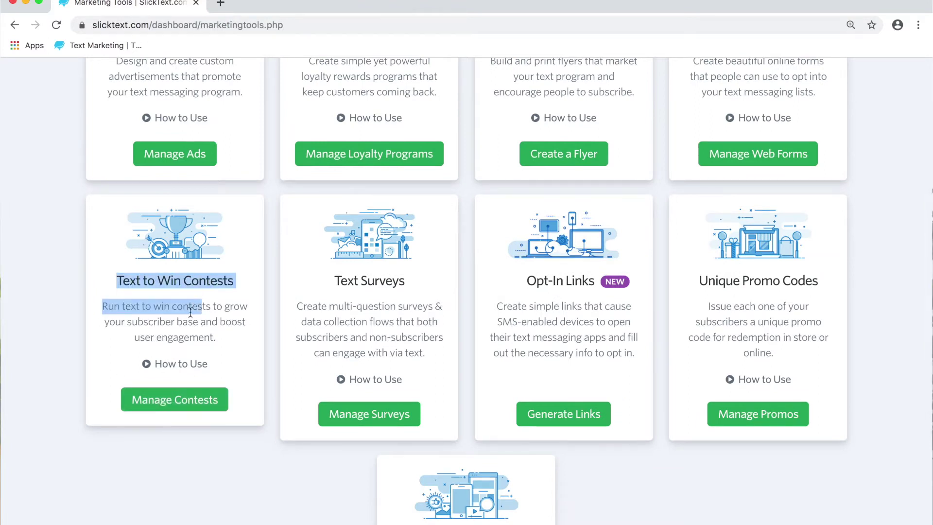
- Open Manage Contests and review existing contests such as Contest ABC
left_click(168, 400)
scroll(872, 313, "down", 2)
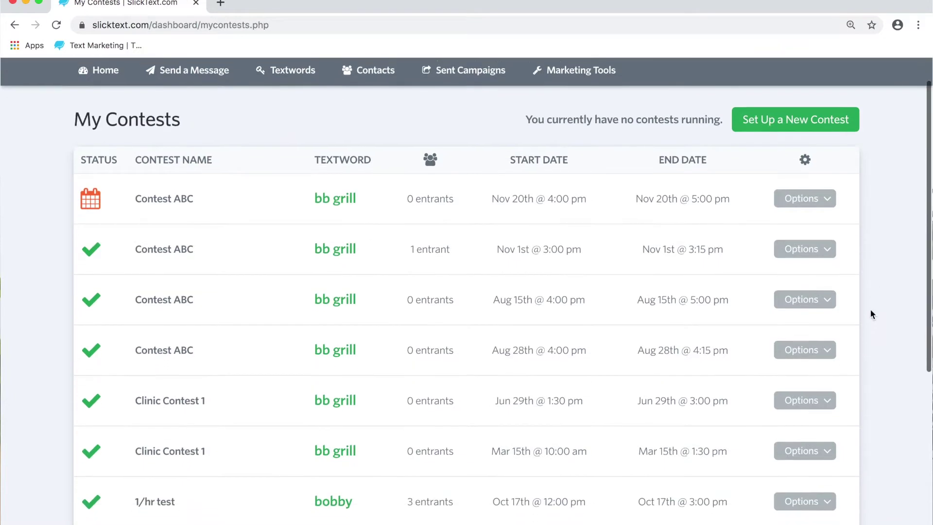
scroll(872, 313, "down", 1)
scroll(873, 313, "down", 2)
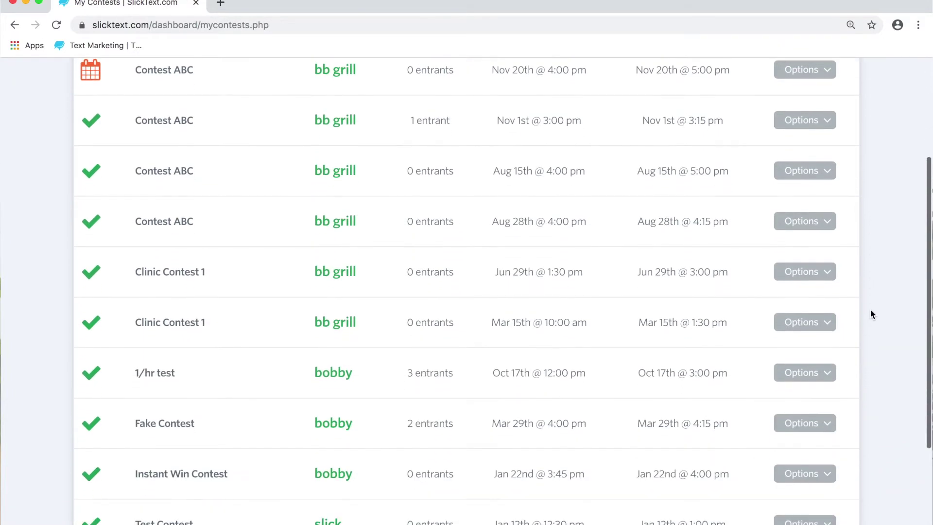
scroll(872, 314, "up", 1)
scroll(872, 313, "up", 4)
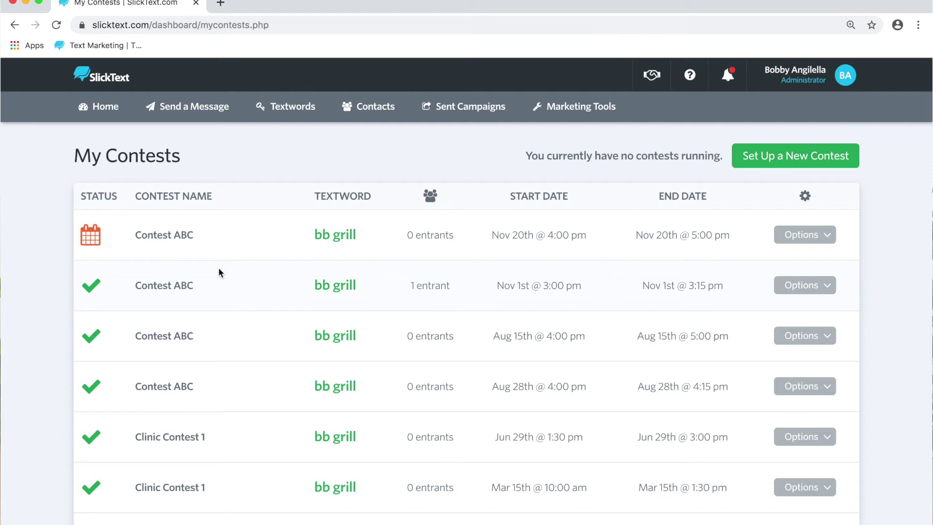
left_click_drag(145, 232, 387, 242)
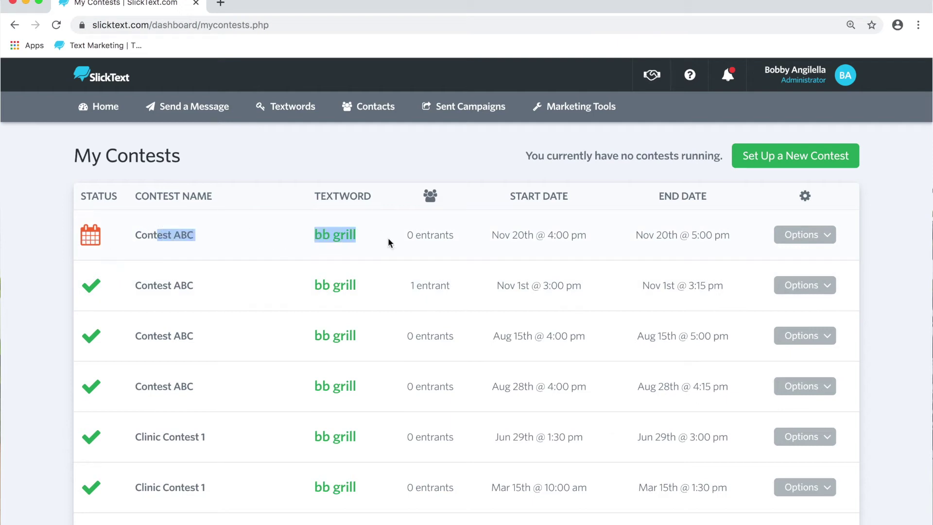
left_click(387, 242)
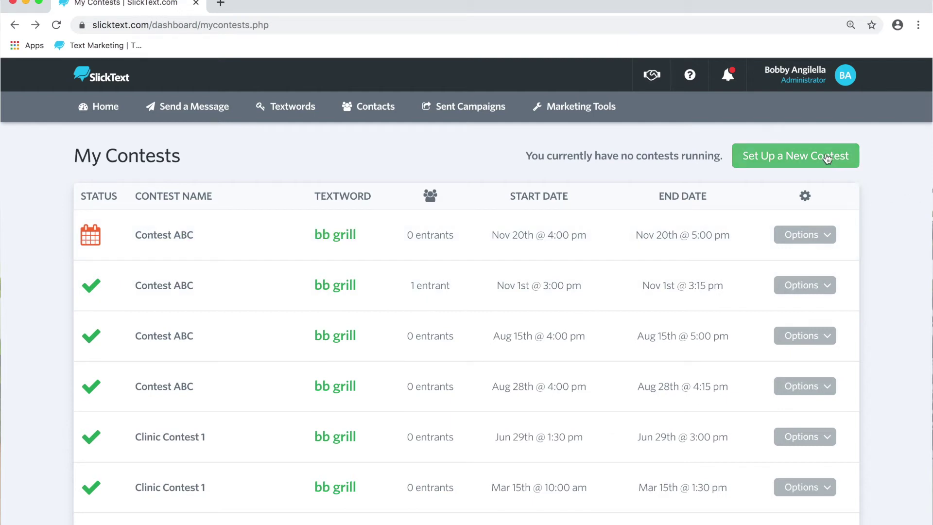
- Start a new contest and set 'Send a message to the contest losers?' to Yes
left_click(827, 159)
scroll(474, 249, "down", 2)
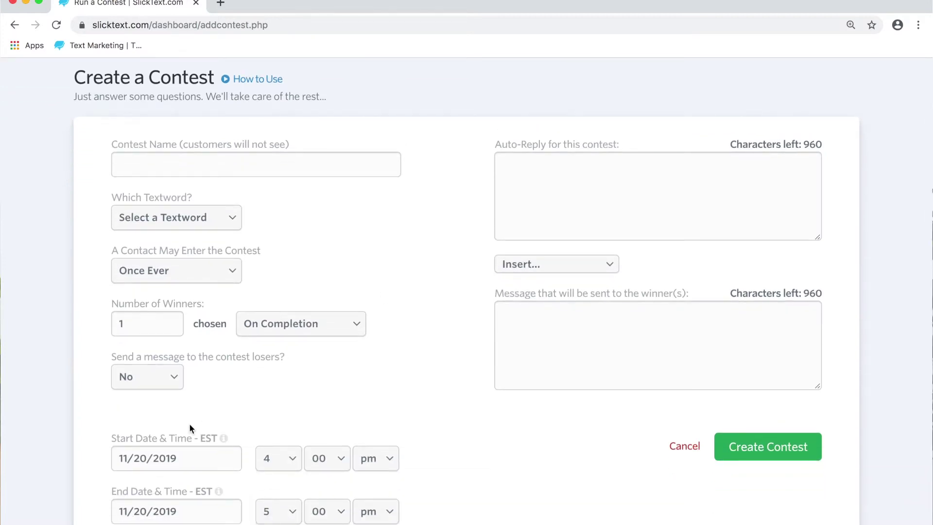
left_click(160, 385)
left_click(154, 387)
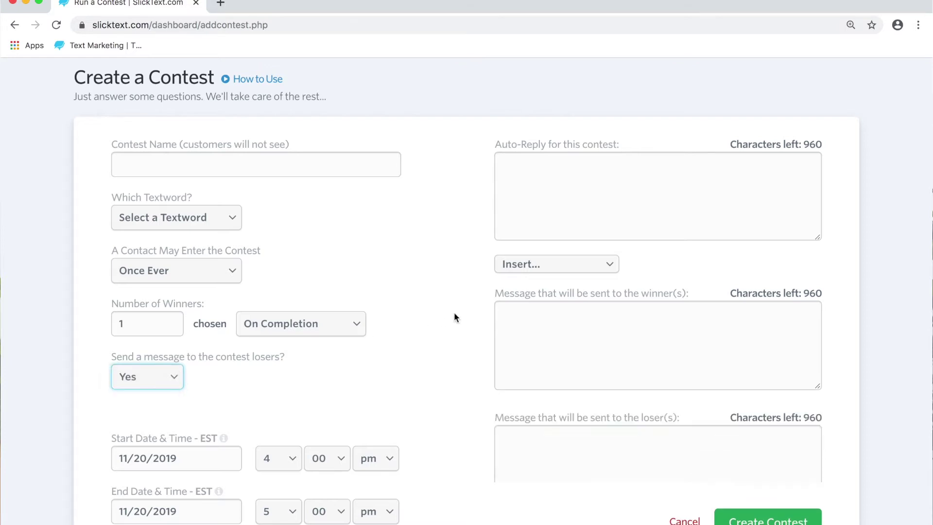
scroll(454, 318, "down", 1)
scroll(454, 317, "up", 2)
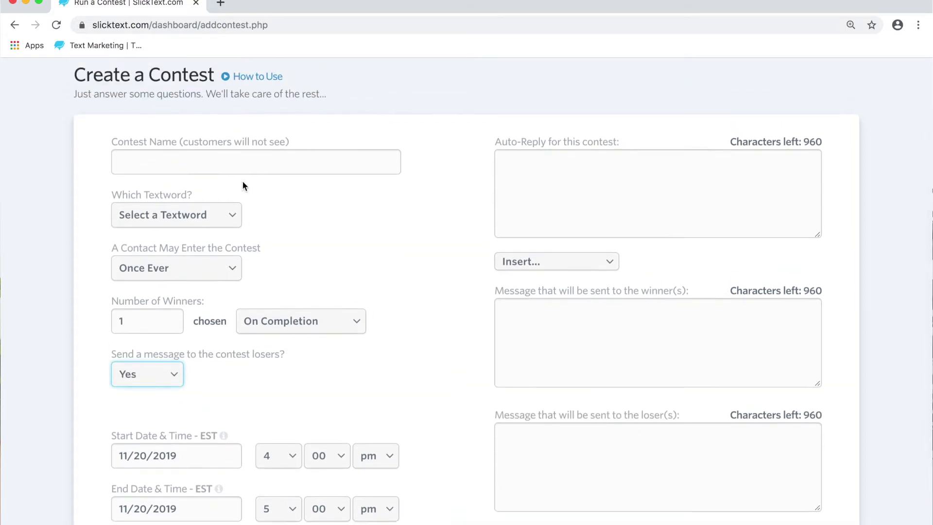
- Name the contest 'Growth Contest - Christmas' and choose the bb grill - 888111 textword
left_click(243, 170)
type("Grow")
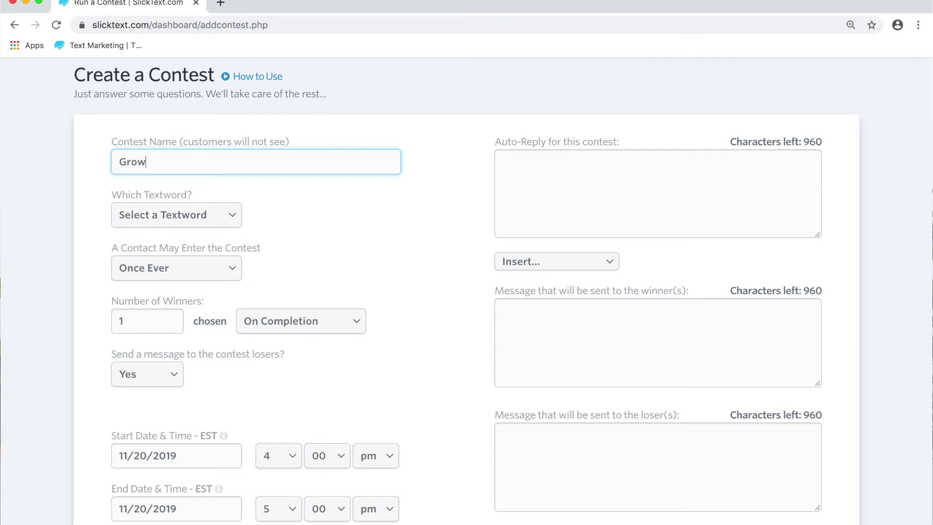
type("th Contest - ")
type("Christmas")
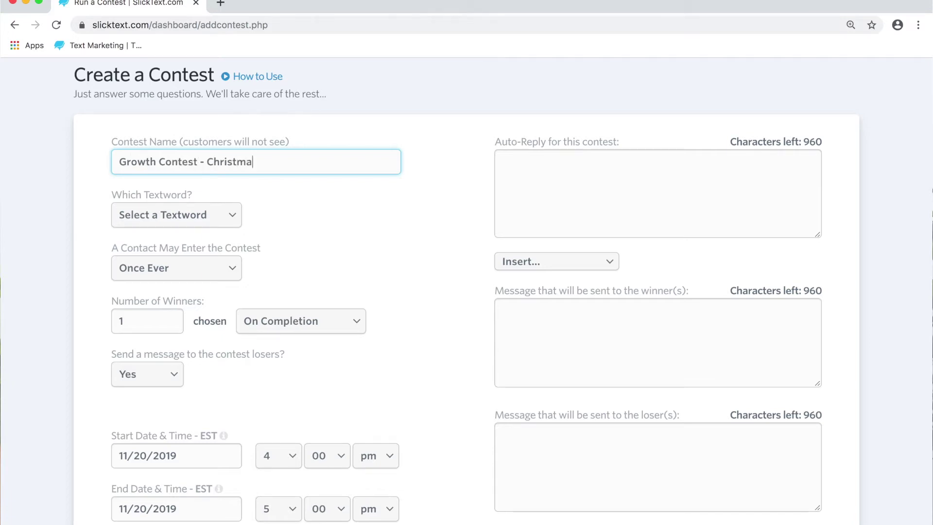
left_click(206, 217)
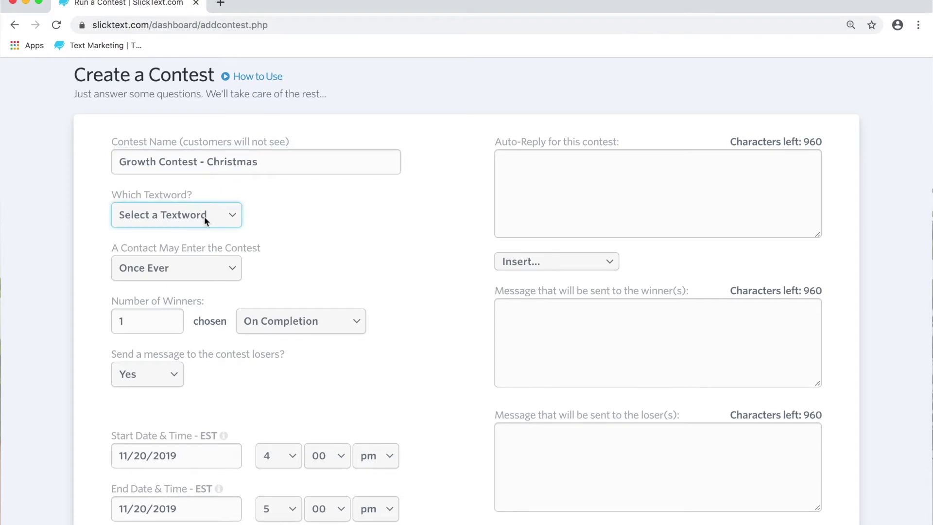
left_click(181, 285)
scroll(291, 239, "down", 1)
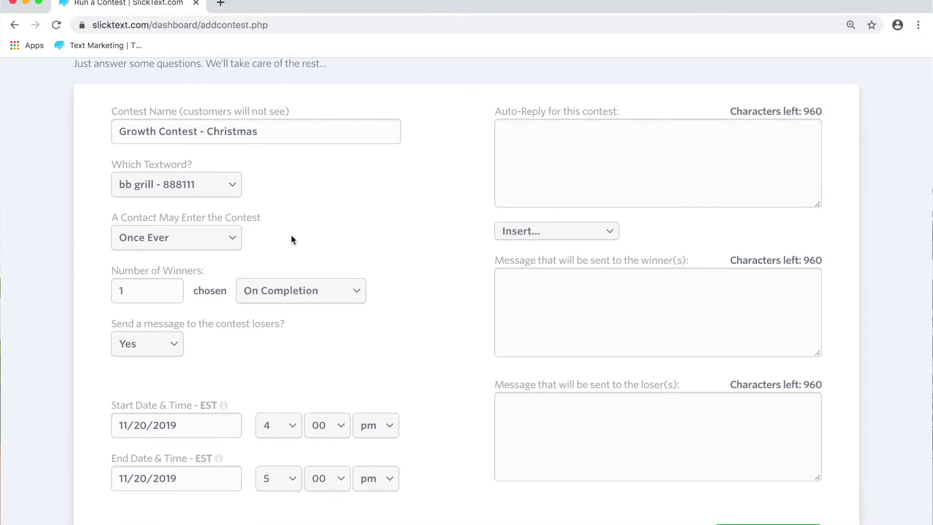
- Keep entry frequency at Once Ever and clear the number of winners field
left_click(231, 241)
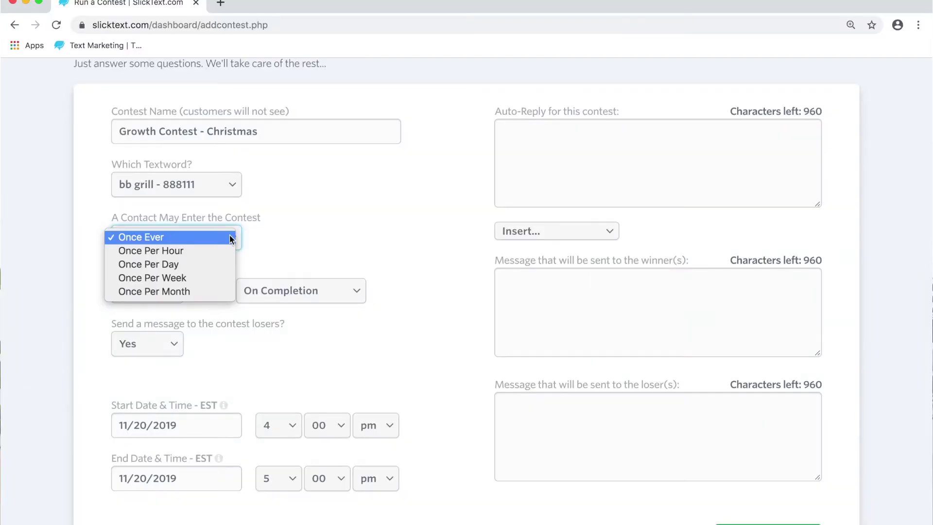
left_click(229, 238)
double_click(175, 291)
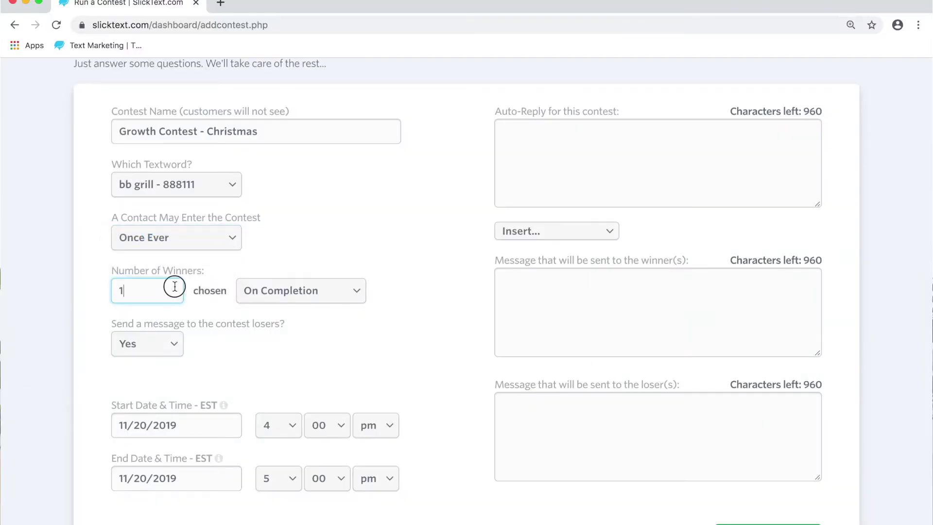
key("BackSpace")
type("0")
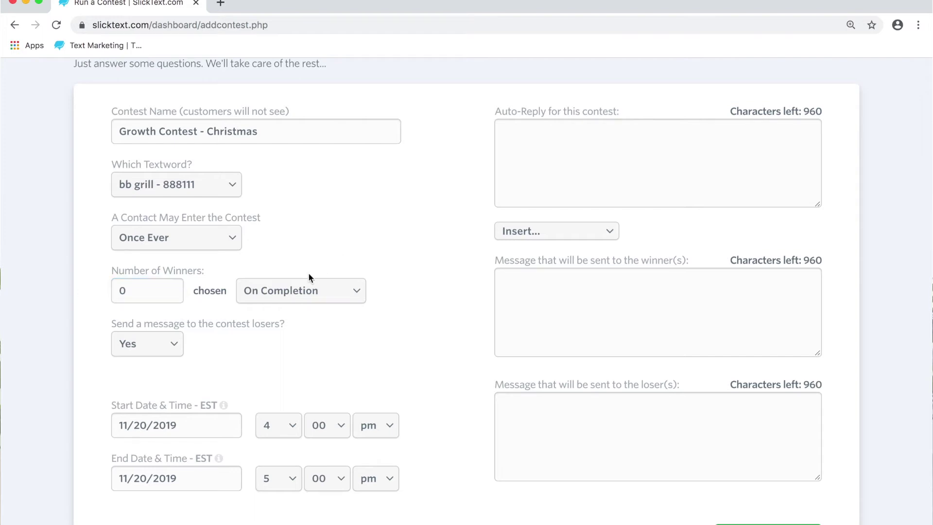
- Keep 1 winner chosen On Completion and turn on the losers message
left_click(297, 291)
left_click(298, 291)
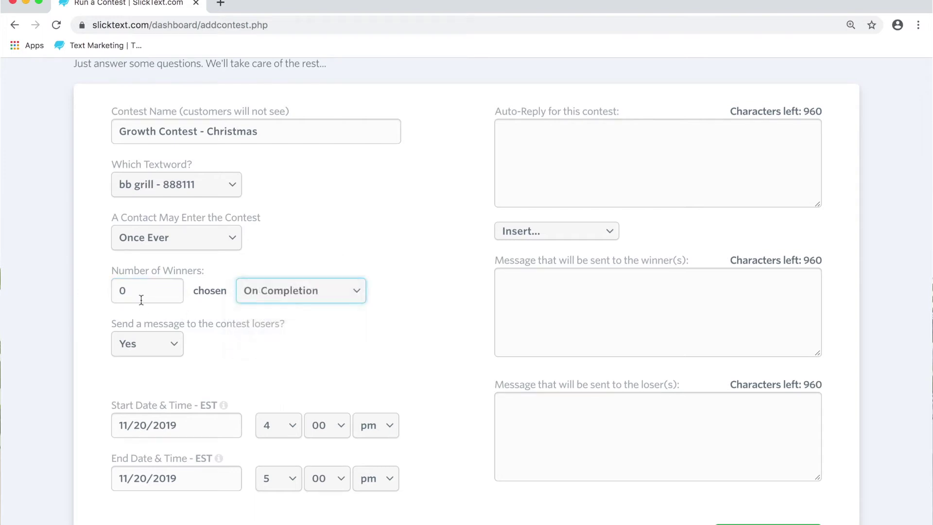
left_click(139, 293)
type("1")
left_click(297, 293)
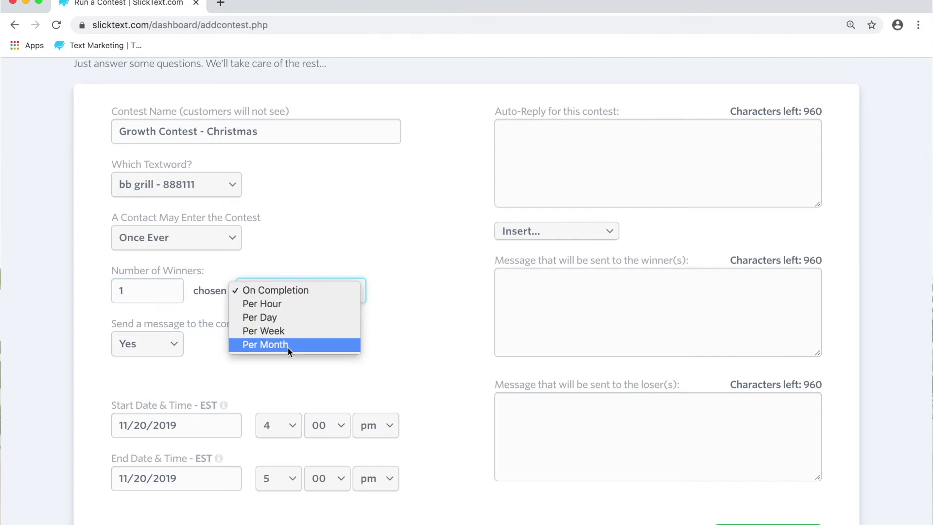
left_click(292, 291)
left_click(176, 345)
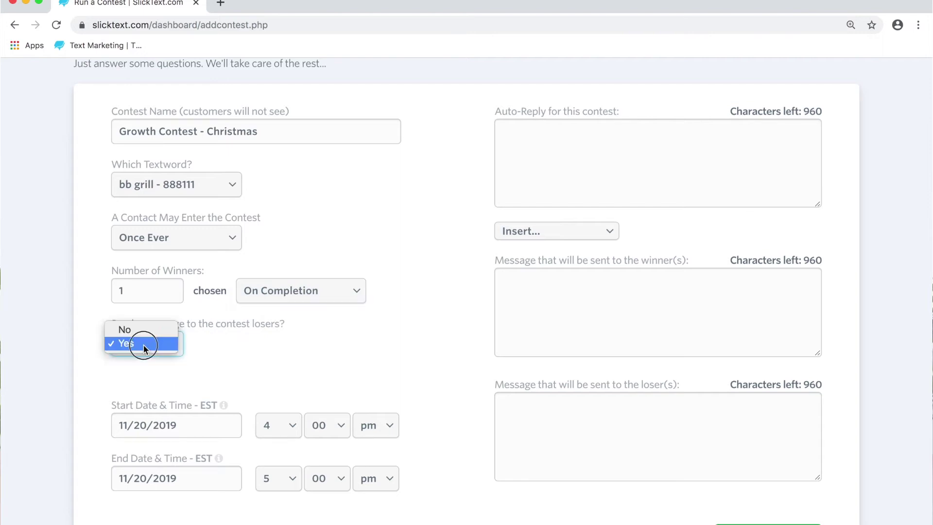
left_click(141, 332)
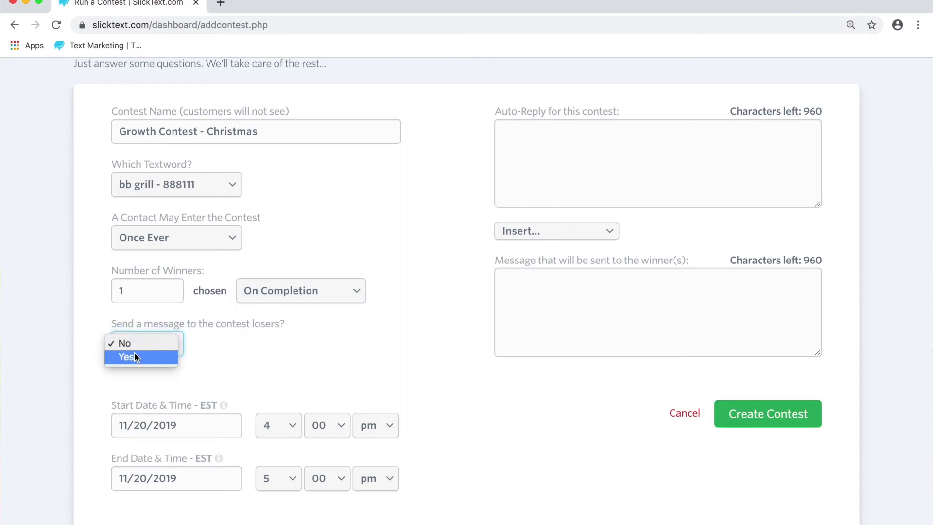
- Set the contest start time to 3:30 pm on 11/20/2019
left_click(128, 357)
scroll(273, 331, "down", 2)
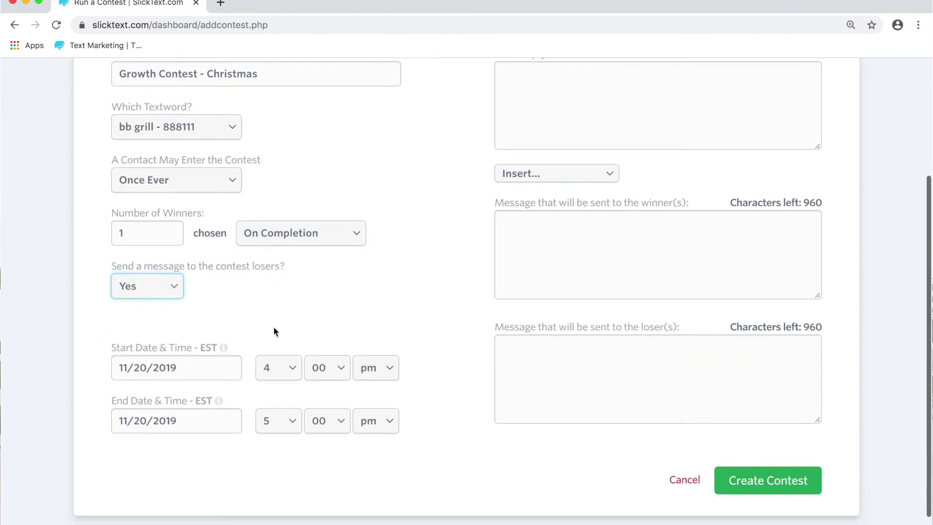
left_click(205, 370)
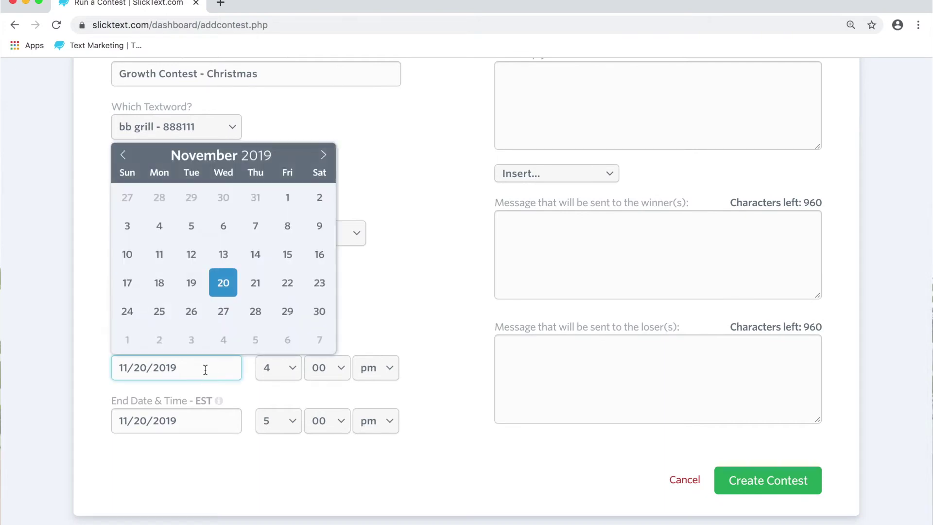
left_click(229, 287)
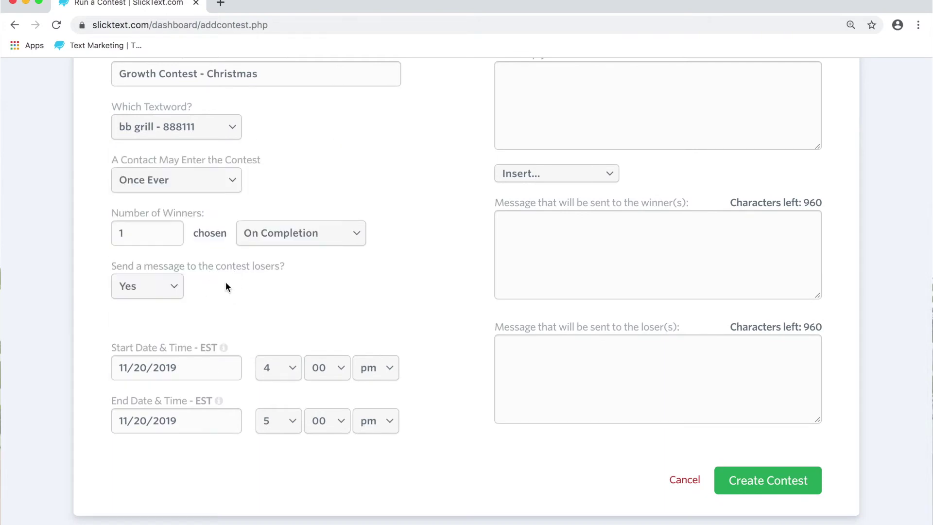
left_click(284, 373)
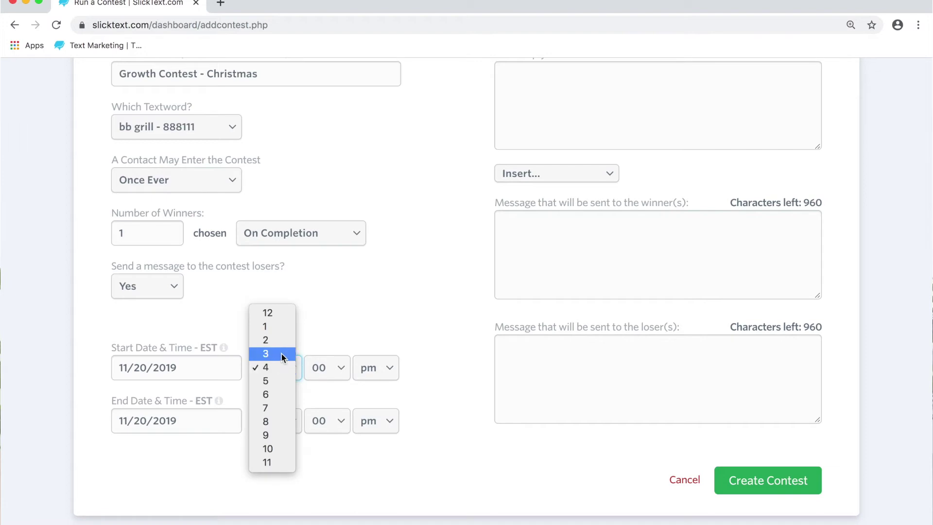
left_click(266, 354)
left_click(326, 375)
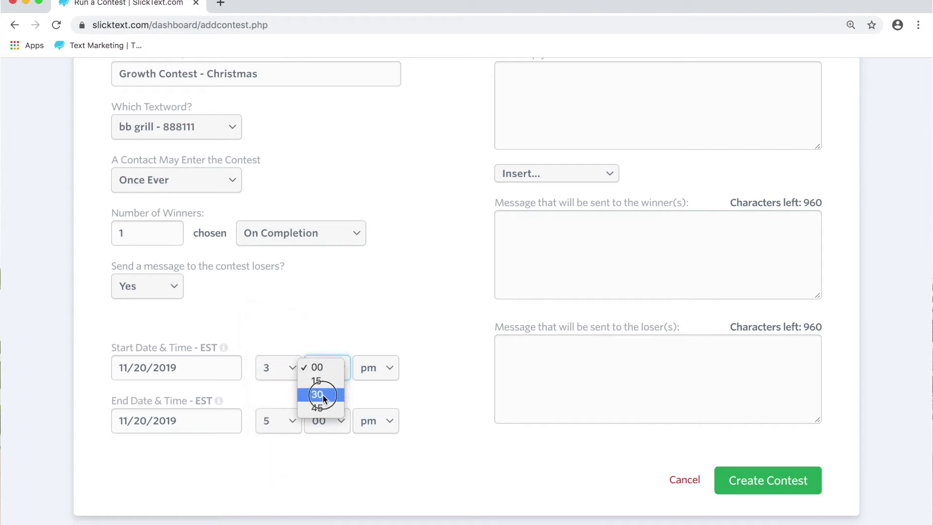
left_click(323, 396)
scroll(435, 340, "down", 1)
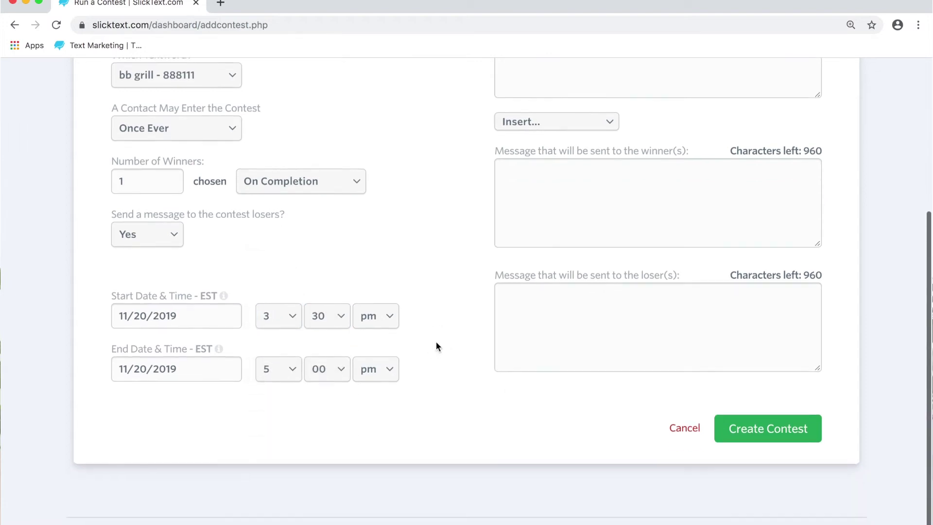
- Set the contest end time to 3:45 pm
left_click(189, 373)
left_click(271, 375)
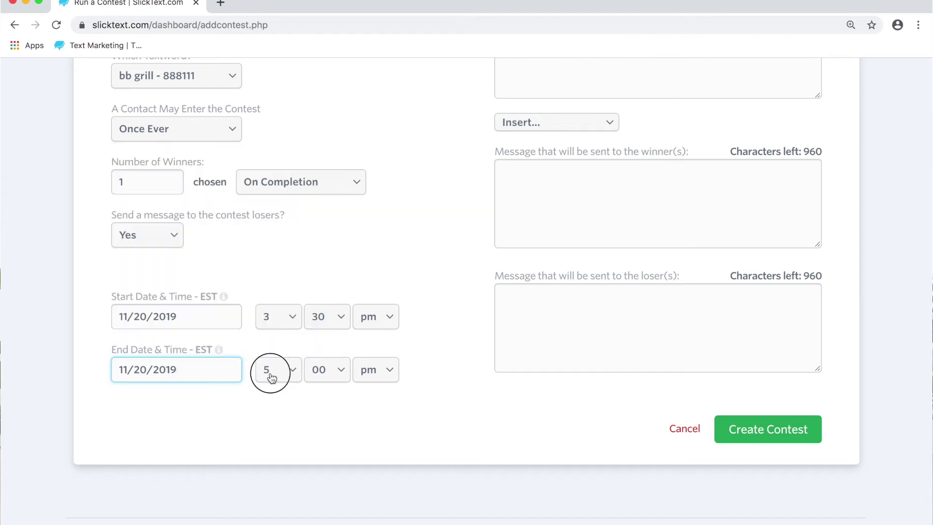
left_click(272, 343)
left_click(324, 370)
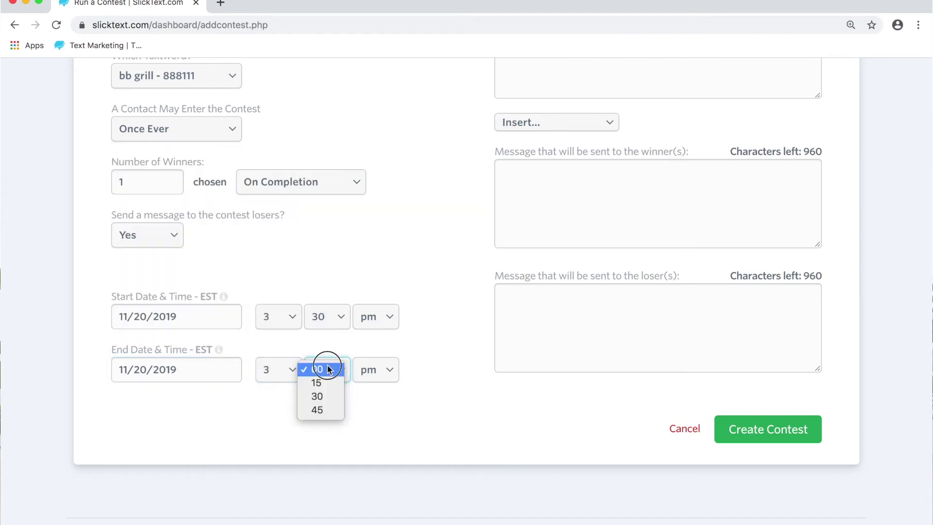
left_click(324, 411)
scroll(457, 398, "up", 1)
scroll(457, 399, "up", 3)
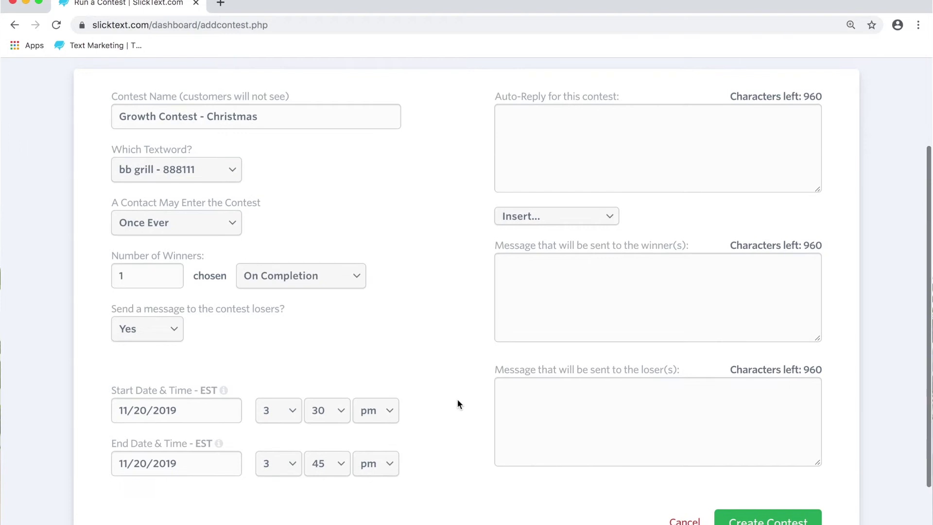
scroll(457, 399, "up", 1)
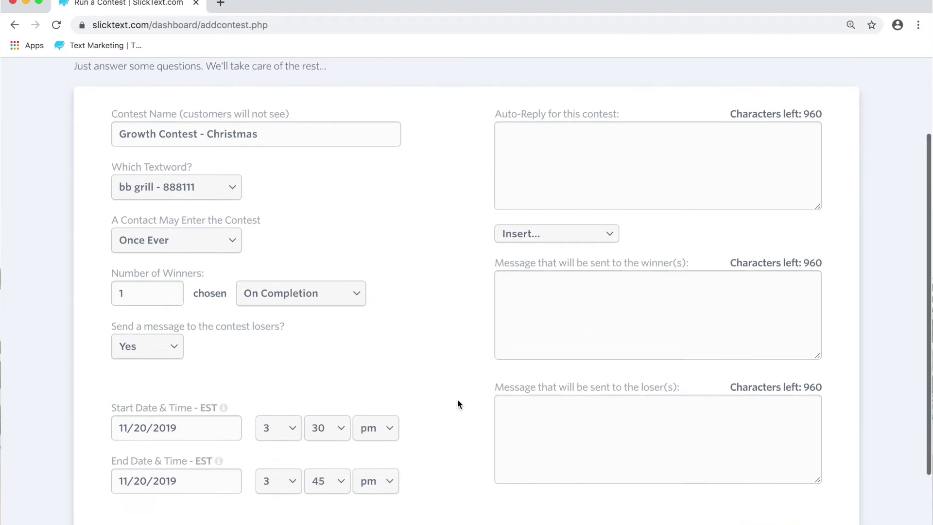
- Recheck the start date calendar and clear stray text selections
left_click_drag(116, 169, 172, 175)
left_click(104, 231)
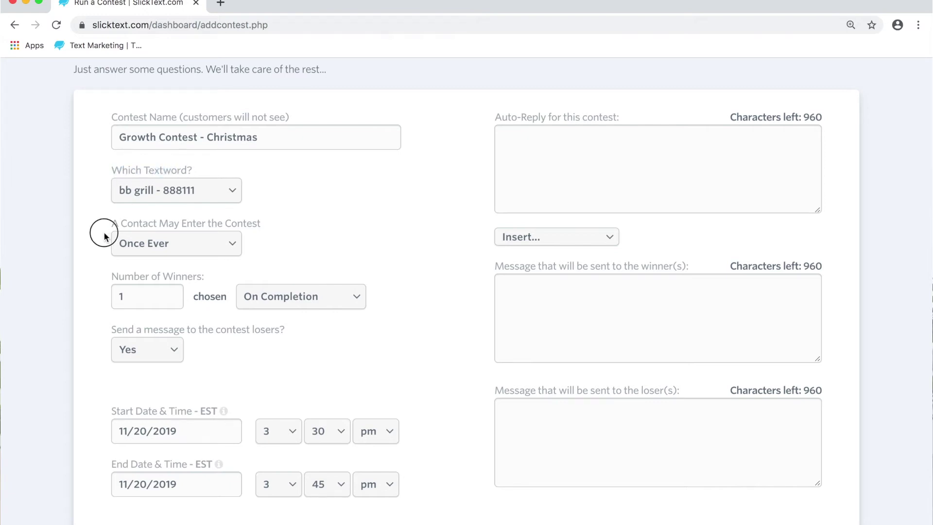
scroll(104, 231, "down", 2)
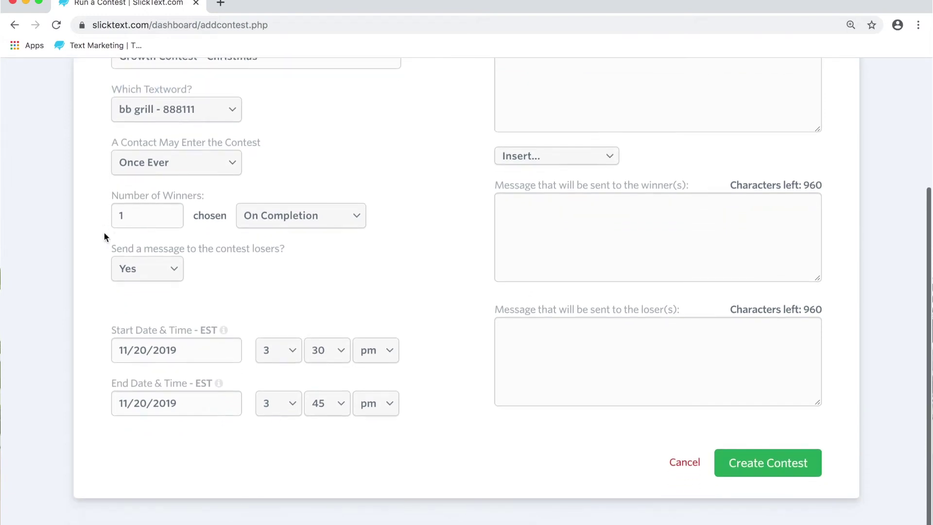
left_click(123, 347)
left_click(123, 409)
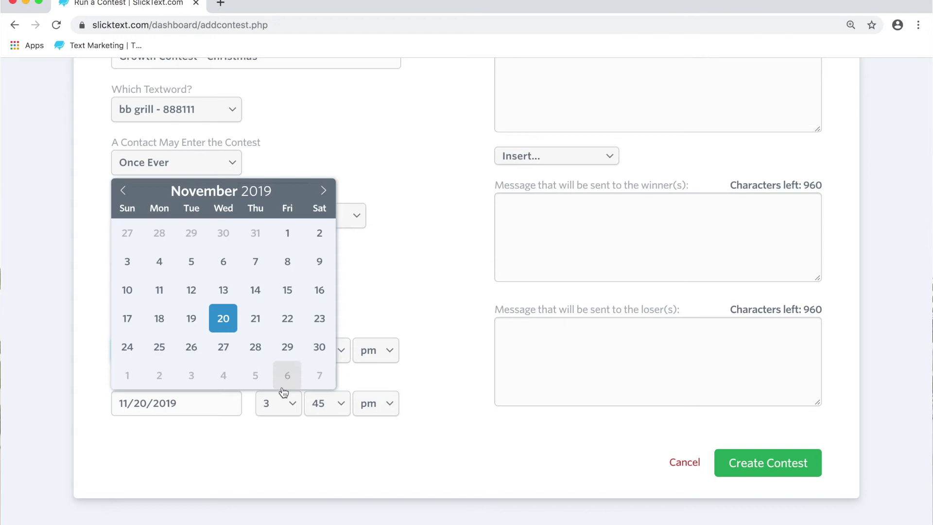
left_click(435, 280)
scroll(435, 280, "up", 3)
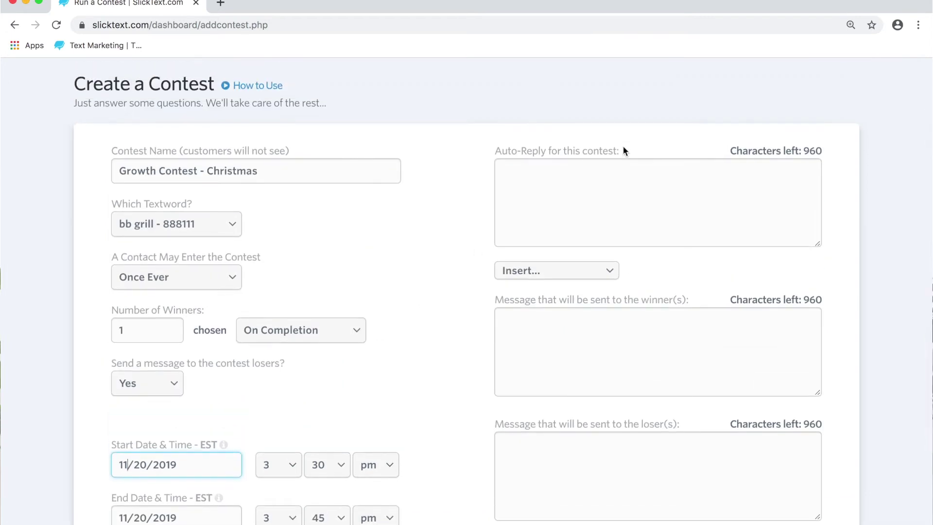
left_click_drag(623, 146, 484, 152)
left_click(467, 201)
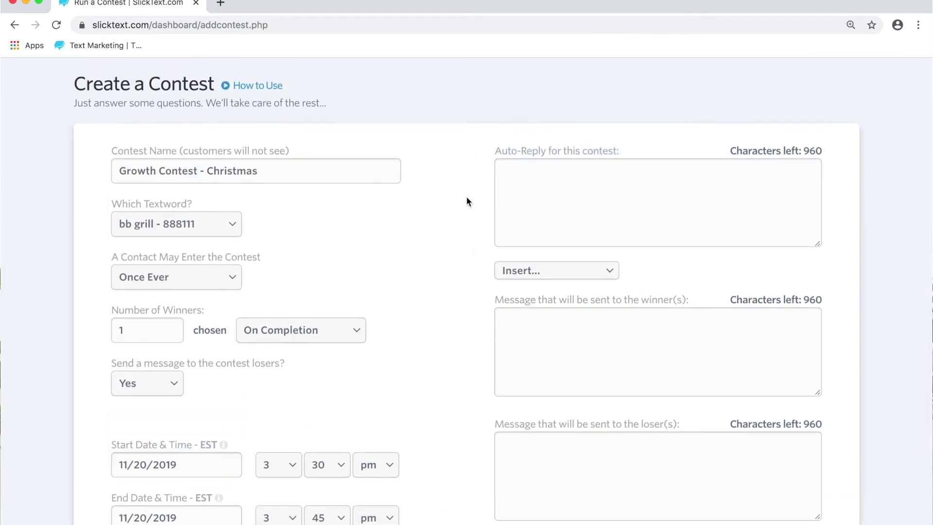
scroll(424, 231, "up", 2)
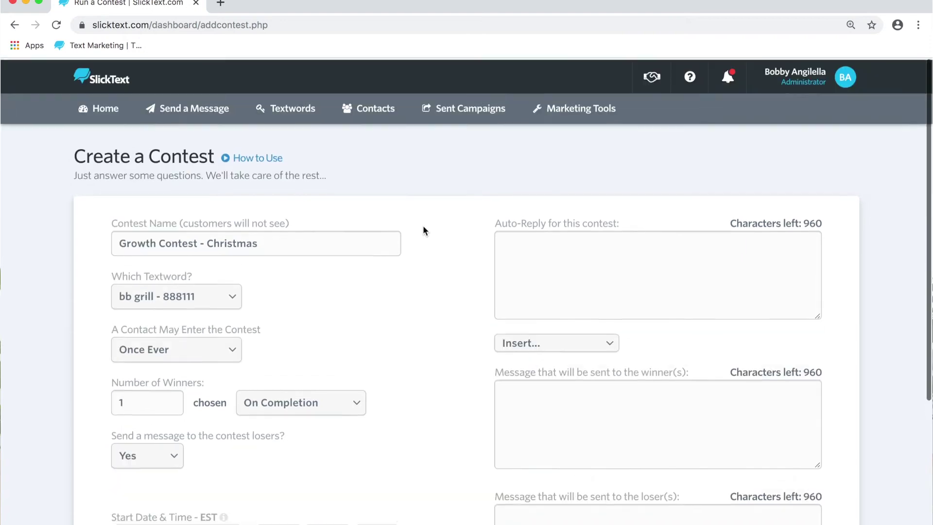
- Open Textwords in a new tab and go to the bb grill textword's Settings
right_click(296, 114)
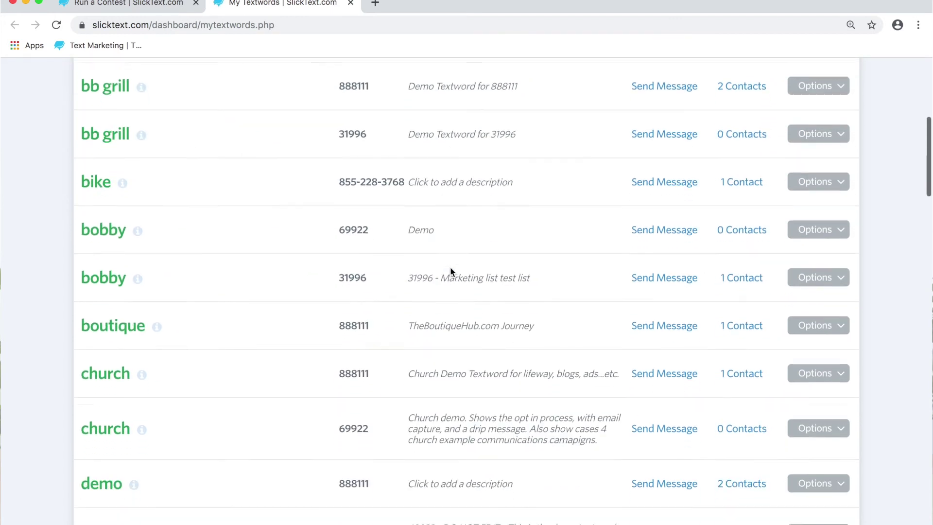
left_click(823, 79)
left_click(772, 109)
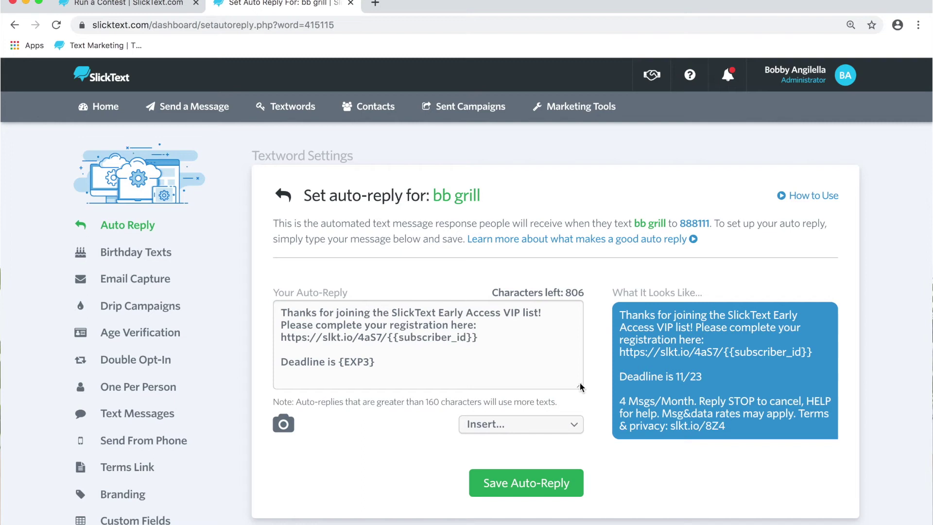
- Review the bb grill auto-reply text, then return to the contest tab
left_click_drag(581, 386, 581, 453)
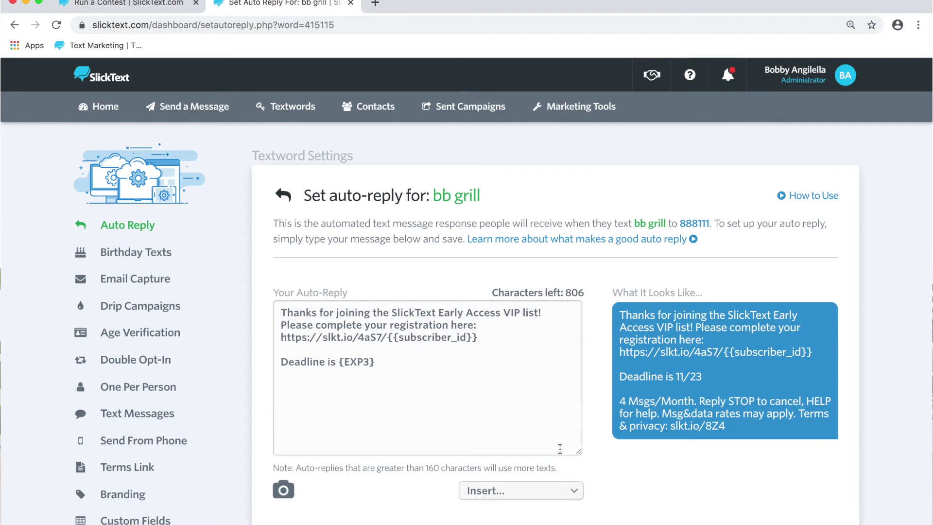
left_click_drag(727, 427, 621, 316)
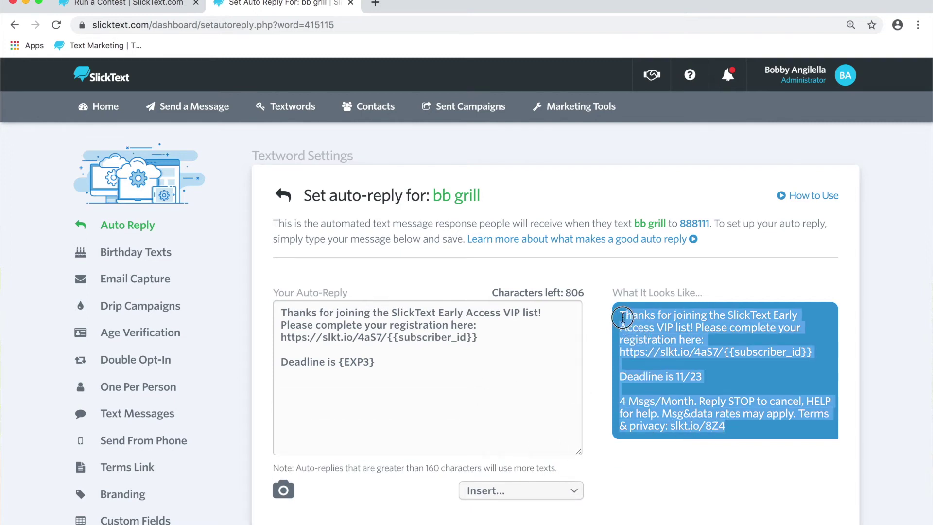
left_click(601, 330)
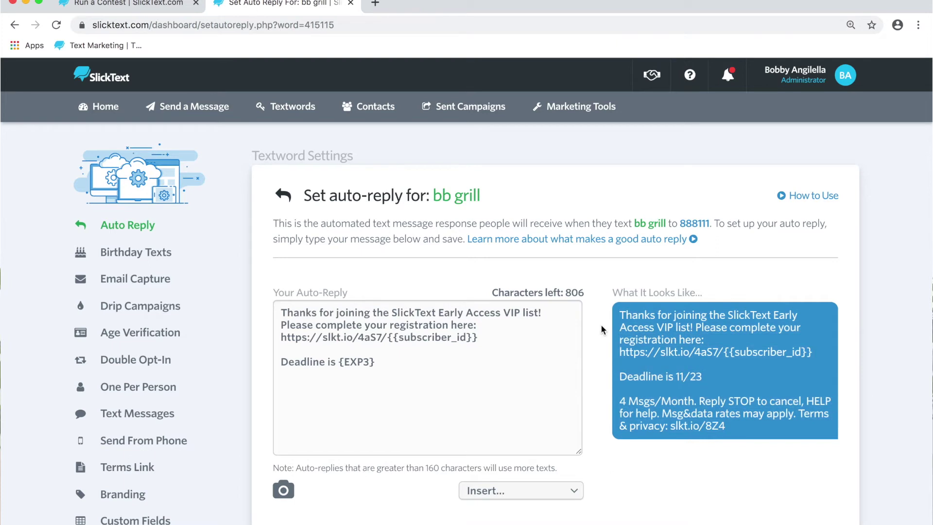
left_click(128, 4)
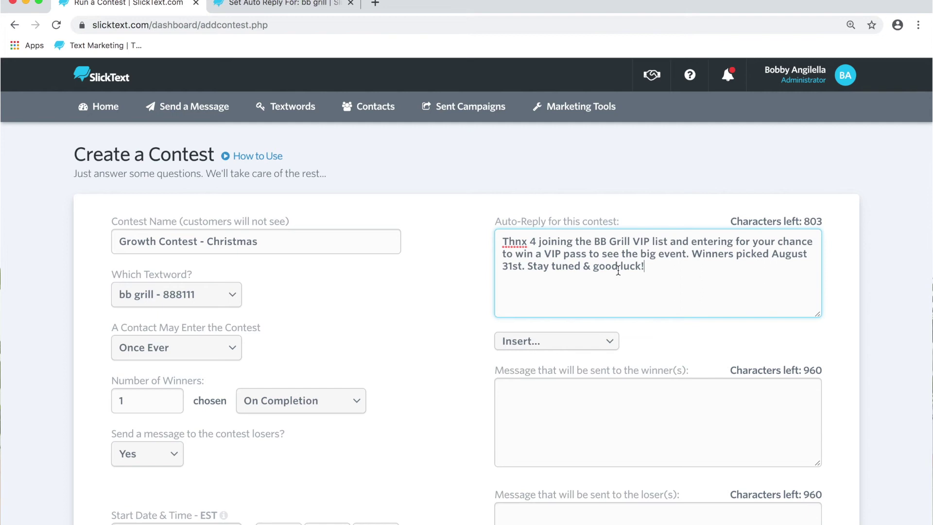
- Write the thank-you auto-reply ending 'Winners picked August 31st. Stay tuned & good luck!'
left_click_drag(526, 245, 761, 238)
left_click_drag(693, 254, 717, 265)
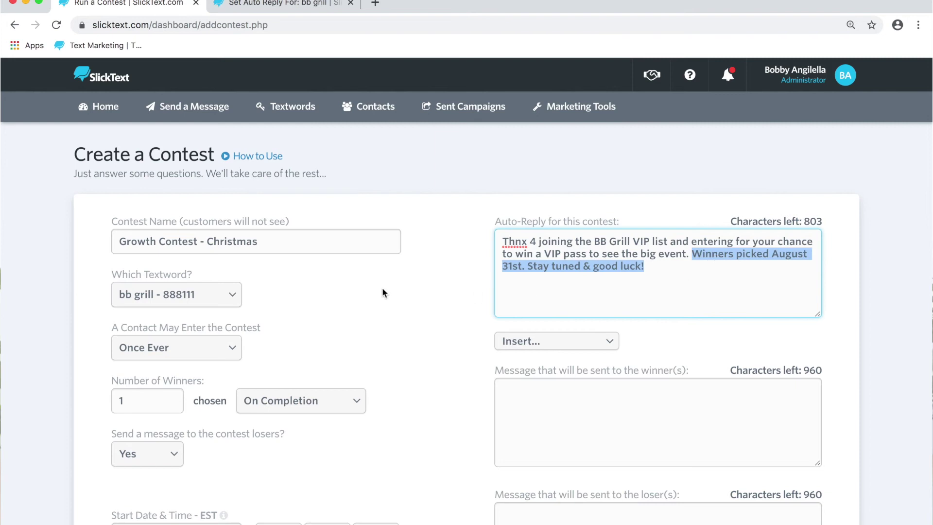
scroll(383, 293, "down", 1)
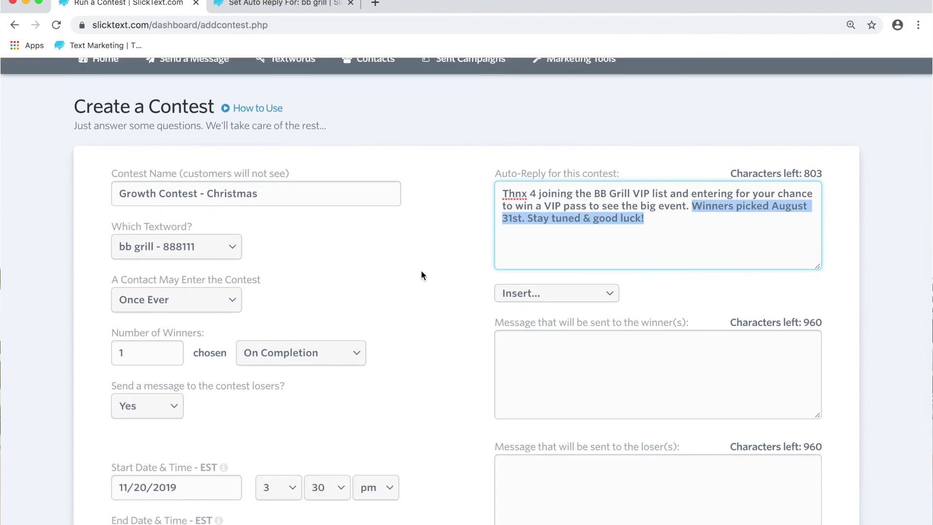
scroll(561, 329, "down", 1)
- Paste the Congrats text into the winner message box
left_click(584, 340)
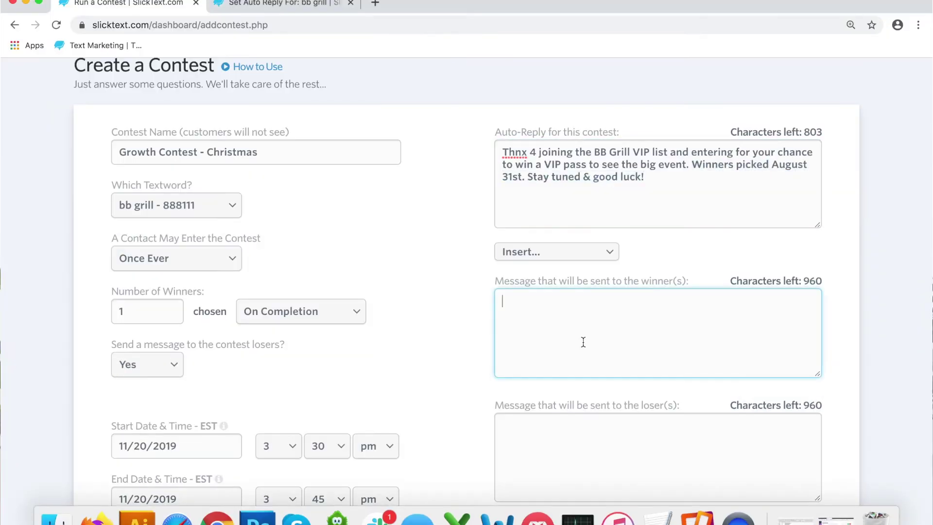
type("Congrats! You are the winner of the Jacks Brand Back to School contest. A member of our team will reach out to you within the next 48 hours. Stay tuned!")
key("Tab")
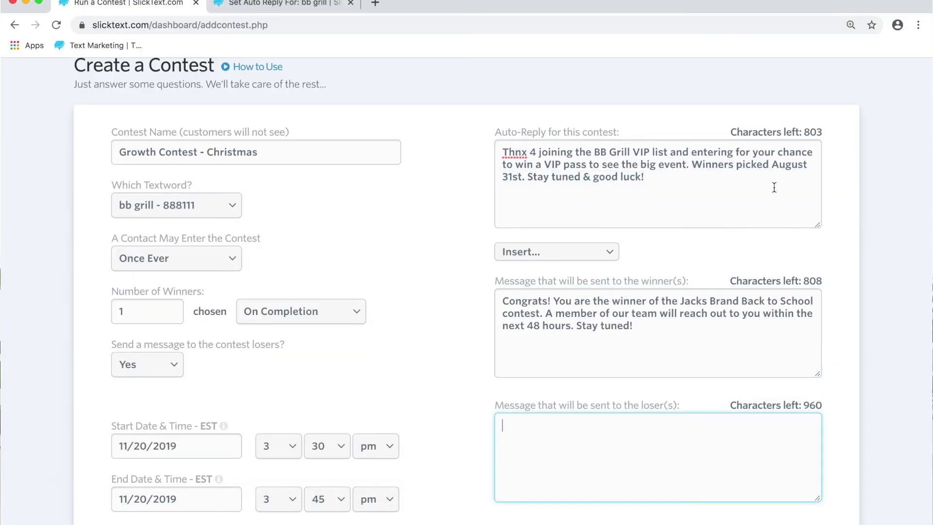
left_click_drag(629, 337, 497, 299)
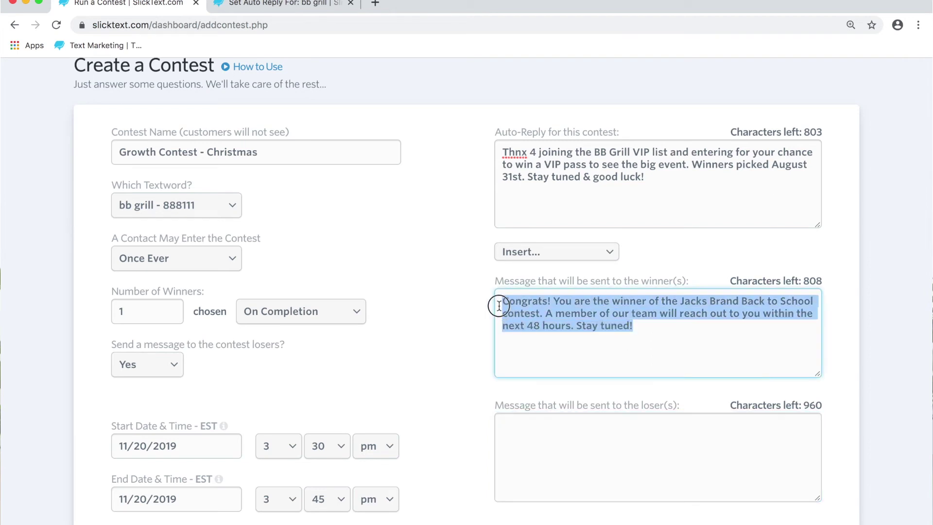
- Paste the Boo text into the loser message box and create the contest
left_click(550, 454)
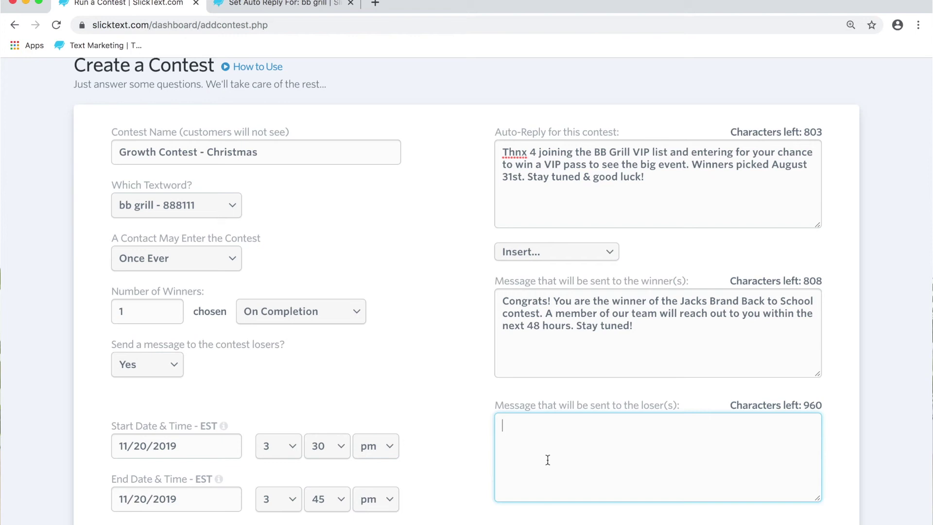
type("Boo! You didn't this weeks Jacks Brand Back to School contest. However, stay tuned for next weeks enjoy alert. Good luck!")
scroll(675, 401, "down", 2)
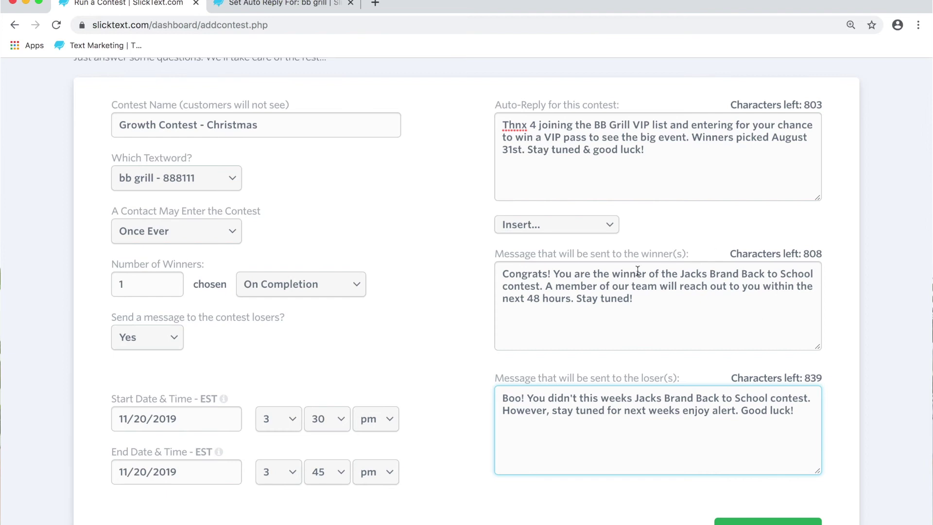
scroll(638, 271, "down", 2)
left_click(756, 493)
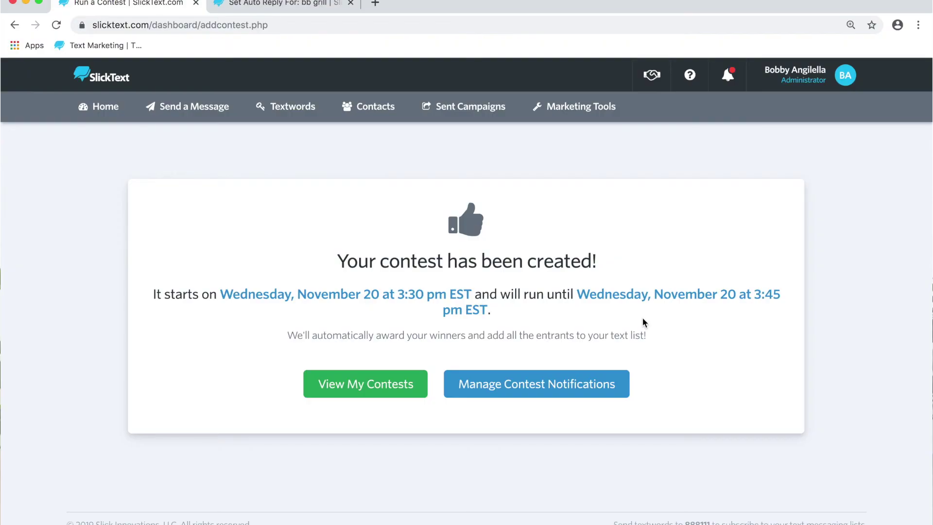
- Enable Text Message, Email, App Notifications and contest-winner alerts under Notifications
left_click(845, 76)
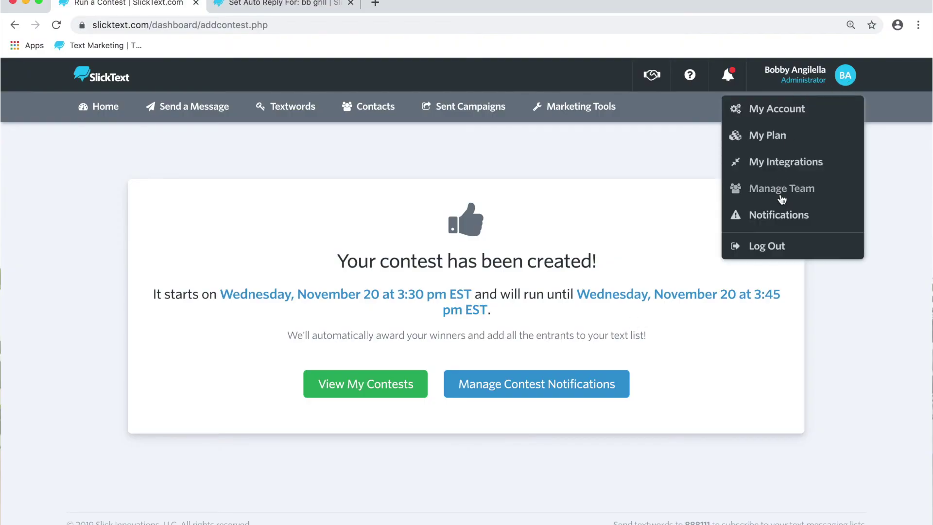
left_click(782, 190)
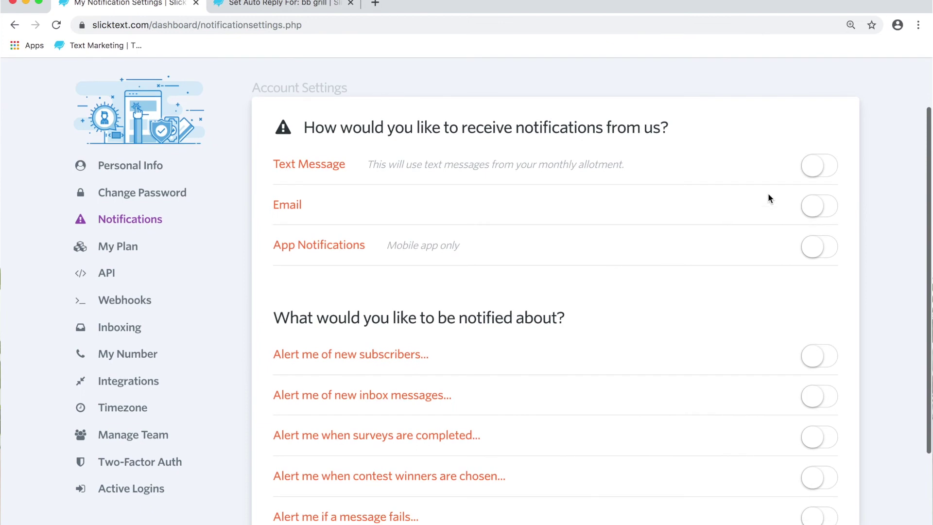
left_click(819, 166)
left_click(811, 213)
left_click(811, 249)
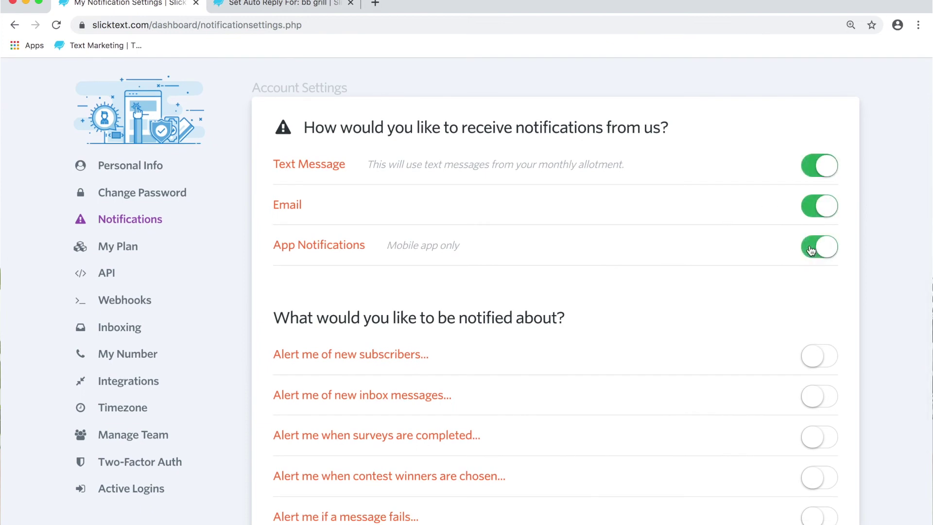
scroll(811, 250, "down", 5)
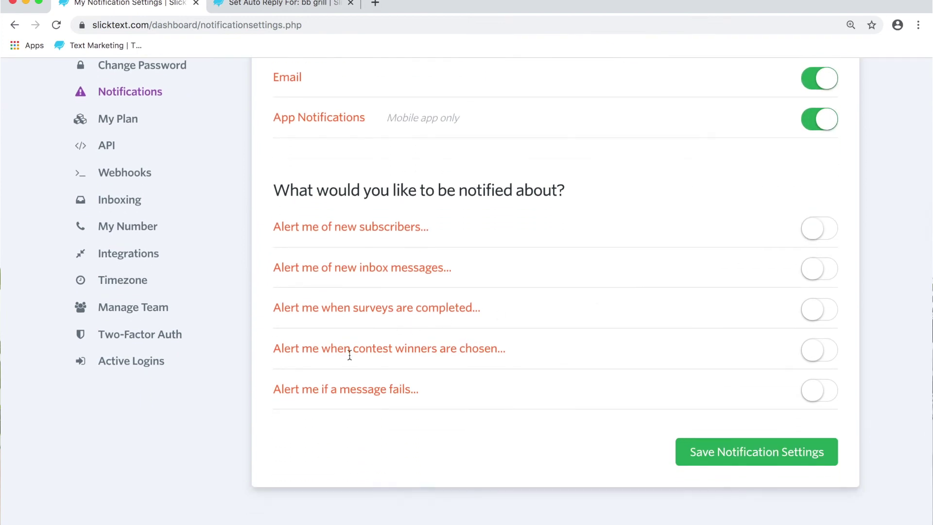
mouse_move(350, 350)
left_mouse_down()
mouse_move(495, 351)
mouse_move(273, 350)
left_mouse_up()
left_click(821, 355)
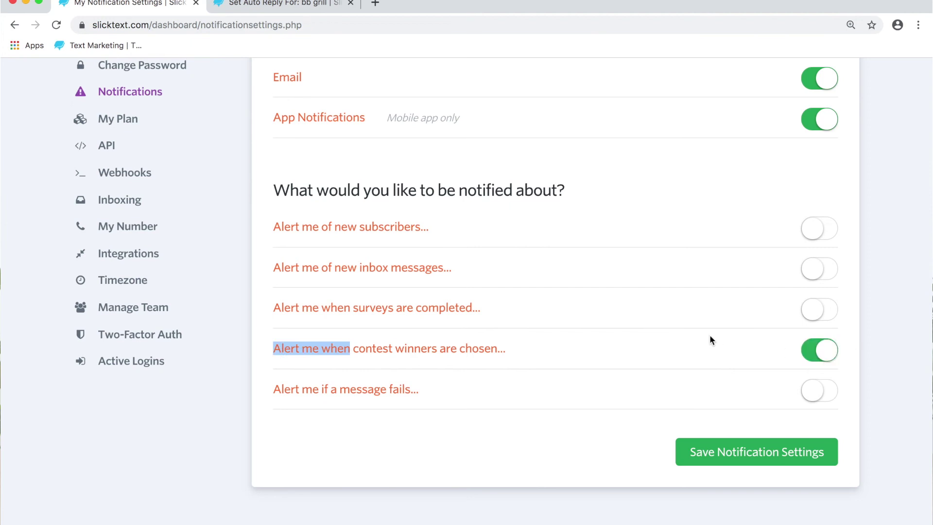
scroll(710, 340, "up", 5)
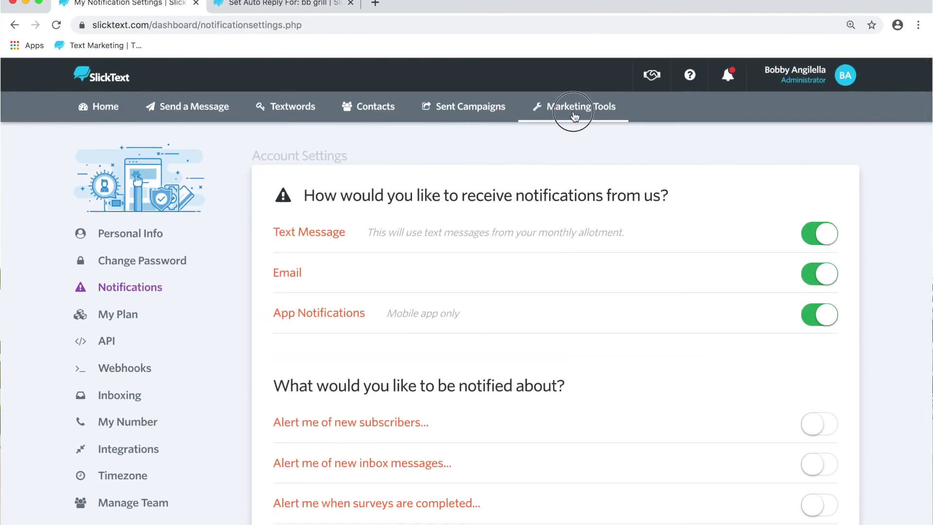
- Go to Manage Contests and choose View Analytics from Contest ABC's Options
left_click(572, 109)
scroll(528, 224, "down", 3)
scroll(528, 224, "down", 2)
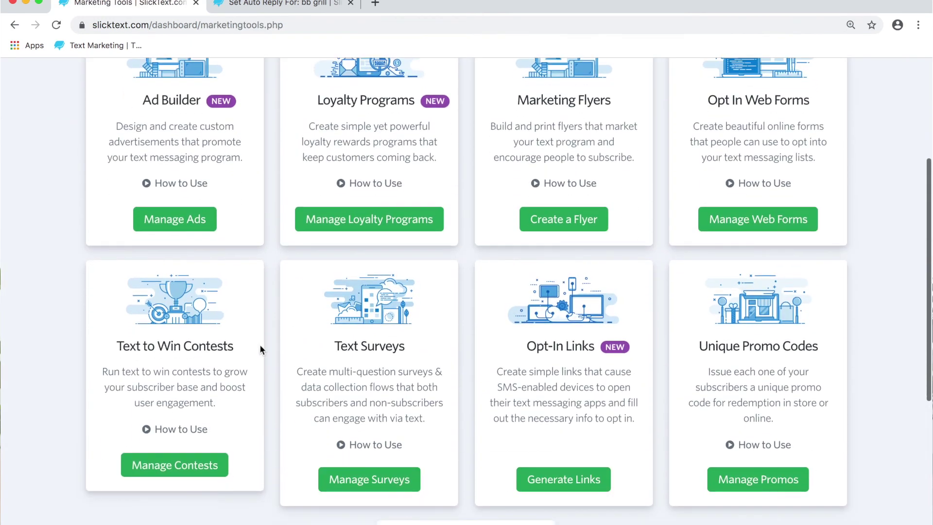
left_click(202, 475)
scroll(642, 333, "down", 1)
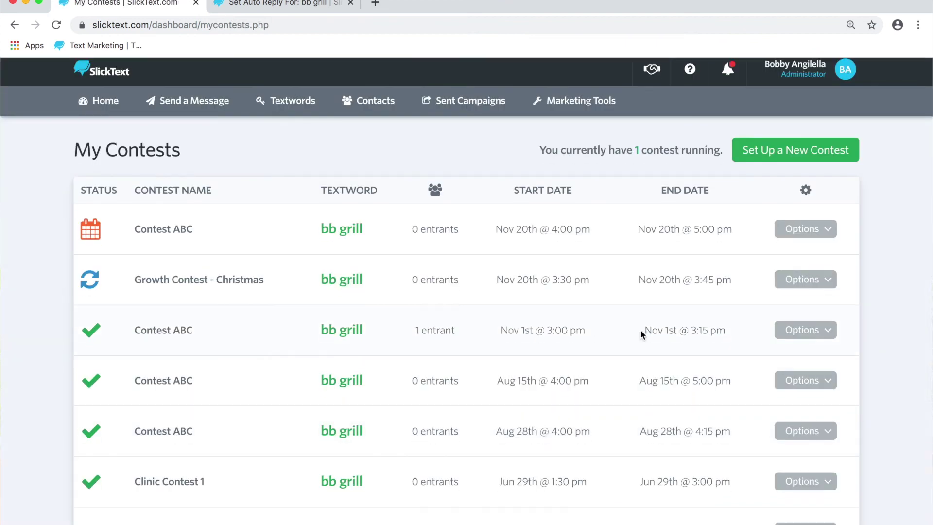
left_click(793, 262)
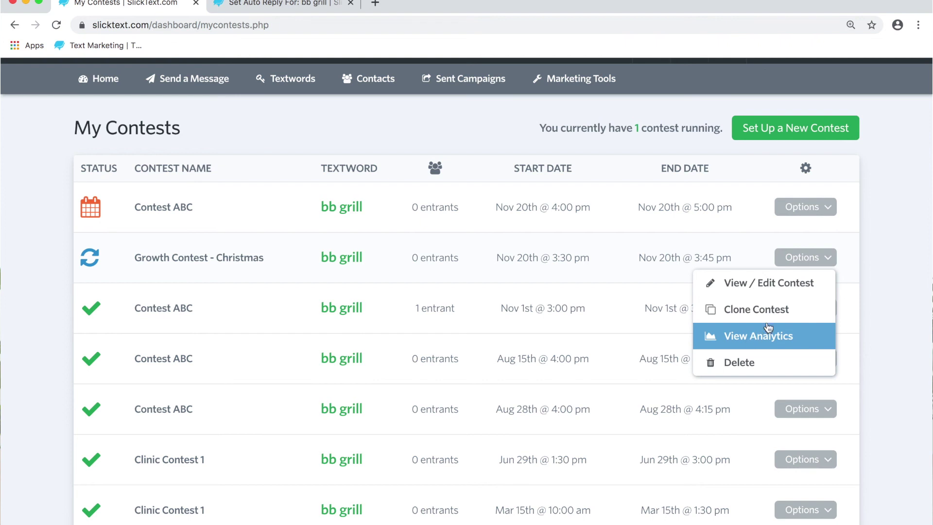
left_click(872, 293)
left_click(823, 312)
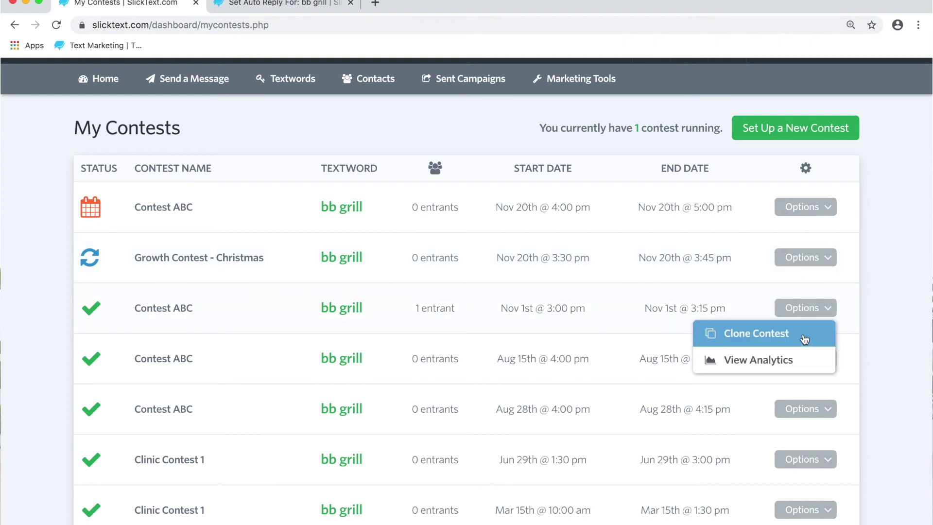
left_click(792, 360)
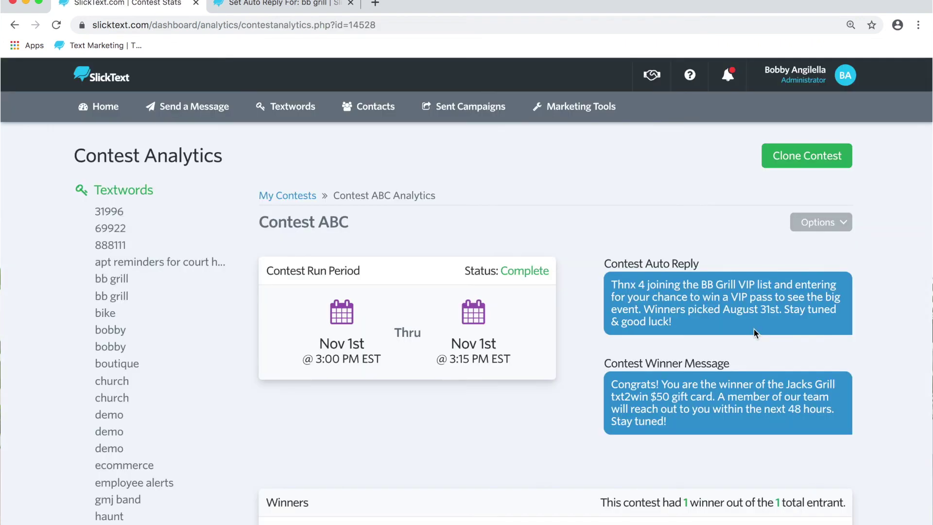
scroll(754, 329, "down", 2)
scroll(730, 340, "down", 1)
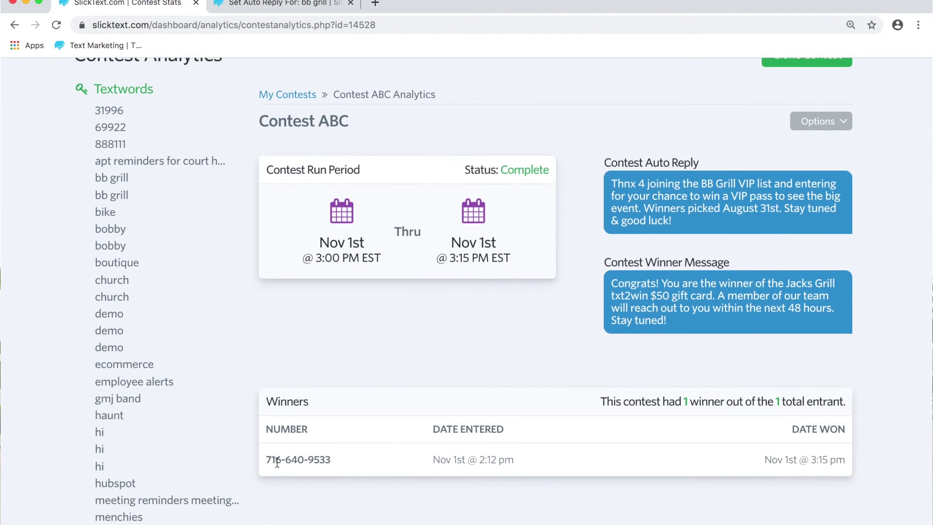
- Highlight Contest ABC's winner row and list the winners, losers and all-entrants download choices
left_click_drag(275, 460, 789, 460)
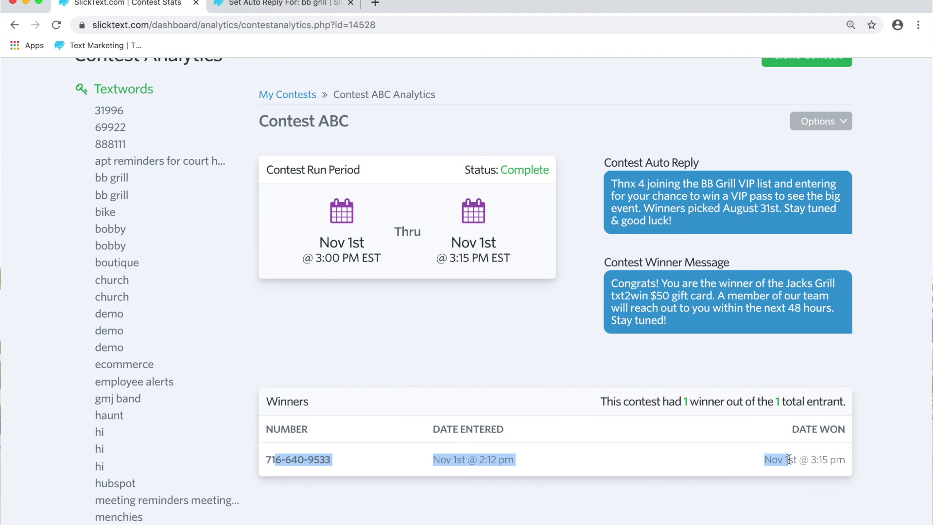
scroll(824, 306, "up", 1)
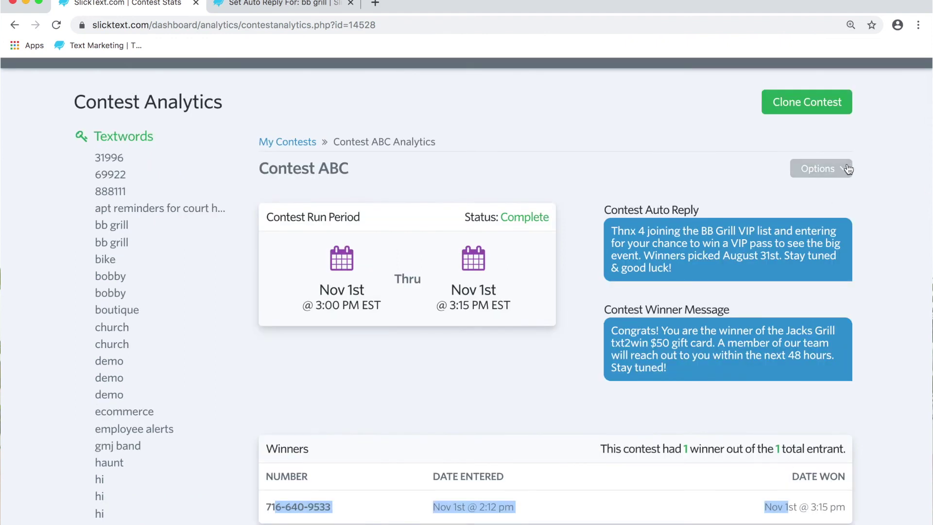
left_click(848, 170)
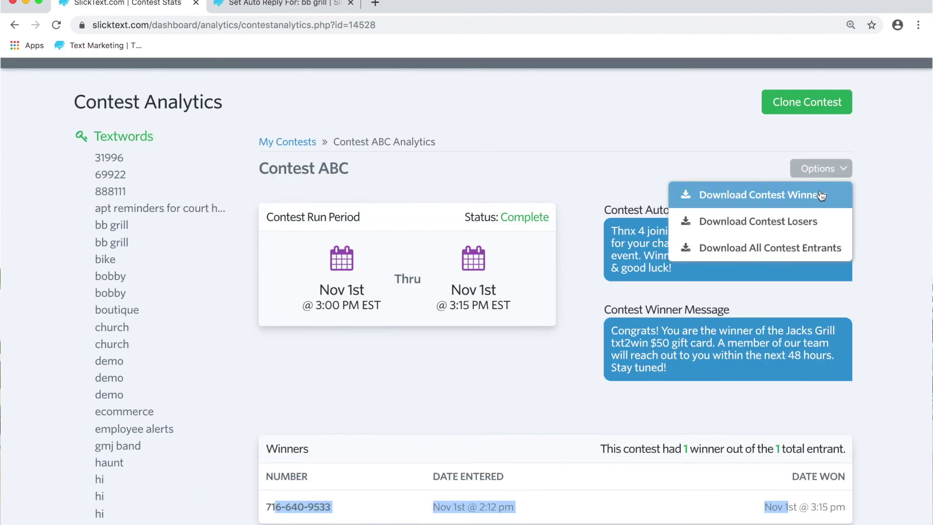